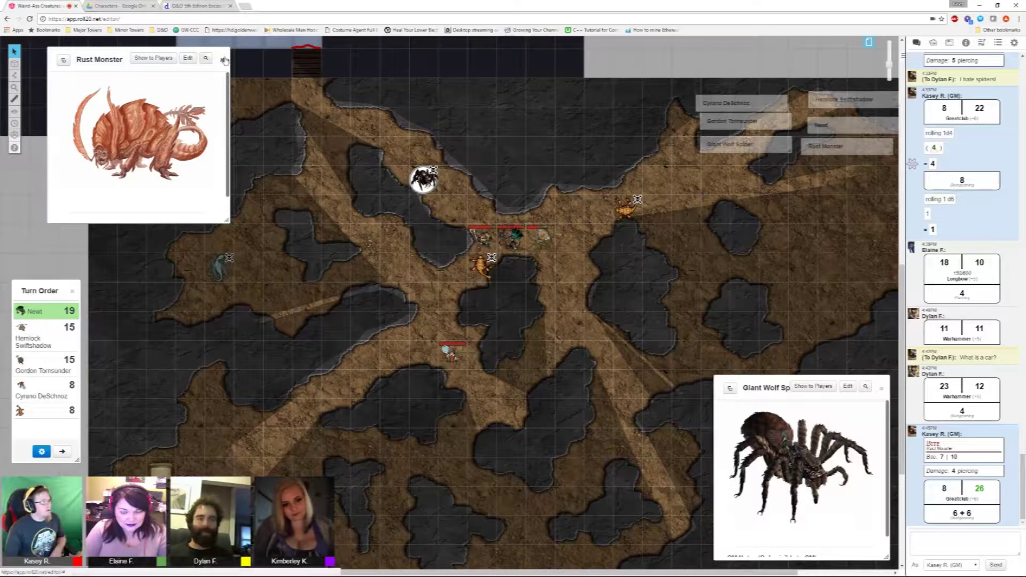
- Close the Rust Monster and Giant Wolf Spider handout windows to clear the cave map
{"action": "left_click", "coordinate": [224, 60]}
{"action": "left_click", "coordinate": [881, 388]}
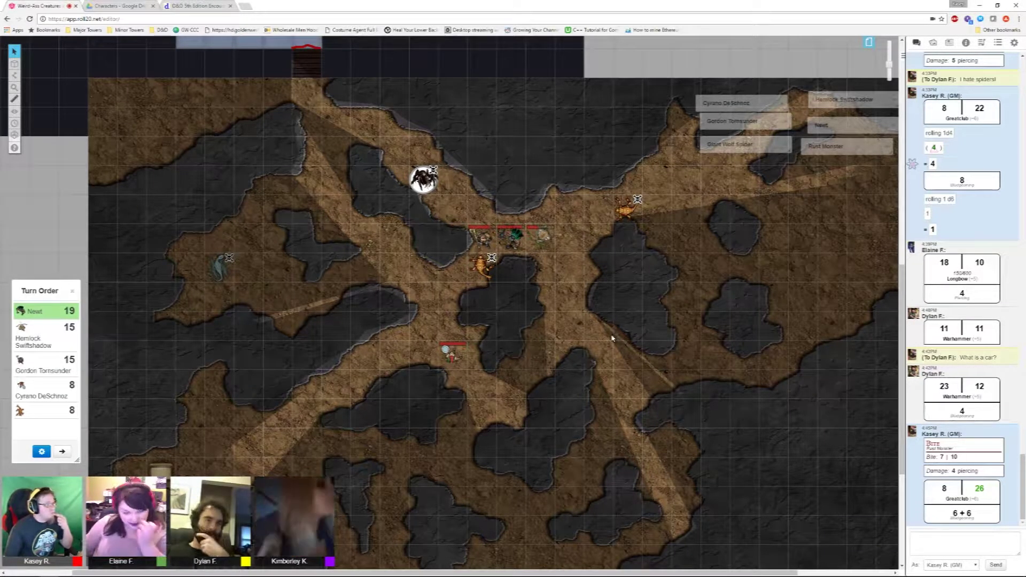
{"action": "scroll", "coordinate": [545, 370], "scroll_direction": "down", "scroll_amount": 1}
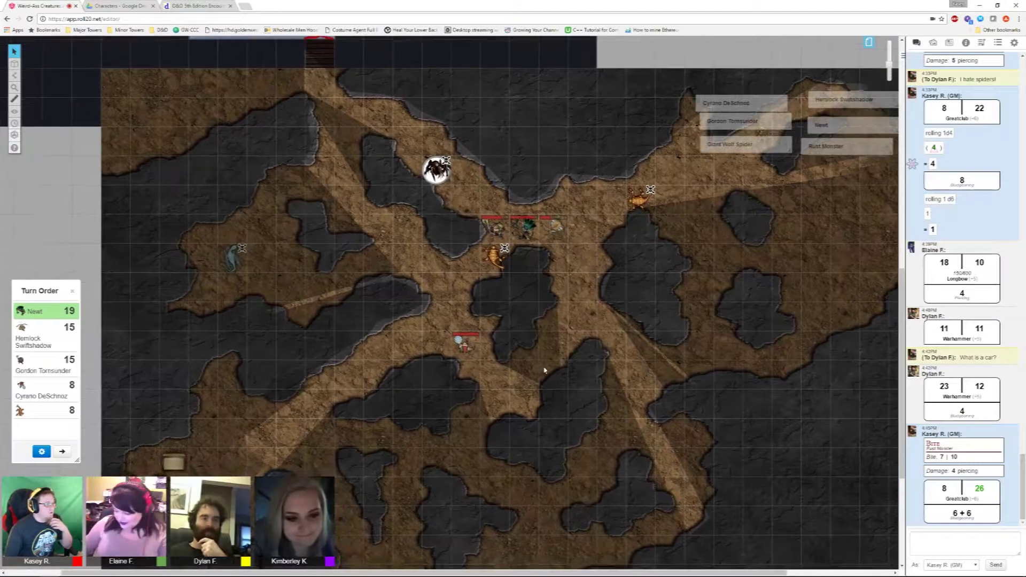
{"action": "scroll", "coordinate": [545, 371], "scroll_direction": "down", "scroll_amount": 2}
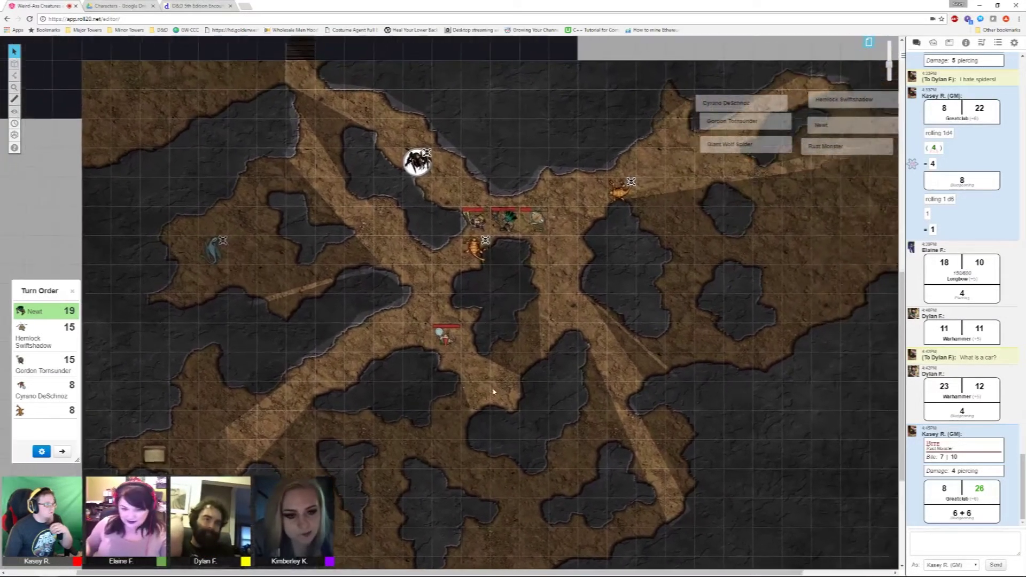
{"action": "scroll", "coordinate": [494, 392], "scroll_direction": "right", "scroll_amount": 2}
{"action": "scroll", "coordinate": [512, 376], "scroll_direction": "up", "scroll_amount": 1}
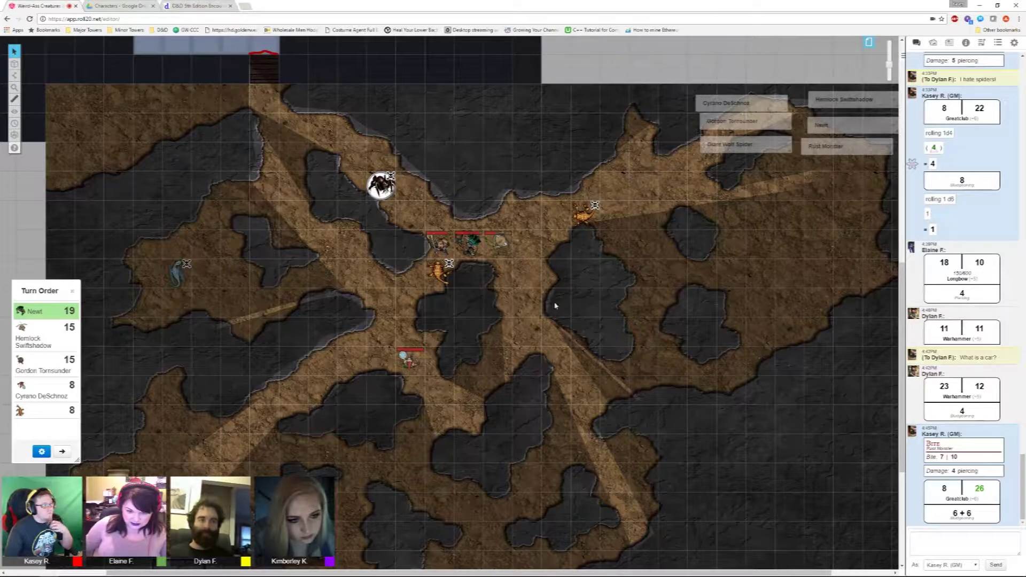
- Select the orange creature token, then a party token to move toward the treasure chamber
{"action": "left_click", "coordinate": [580, 222]}
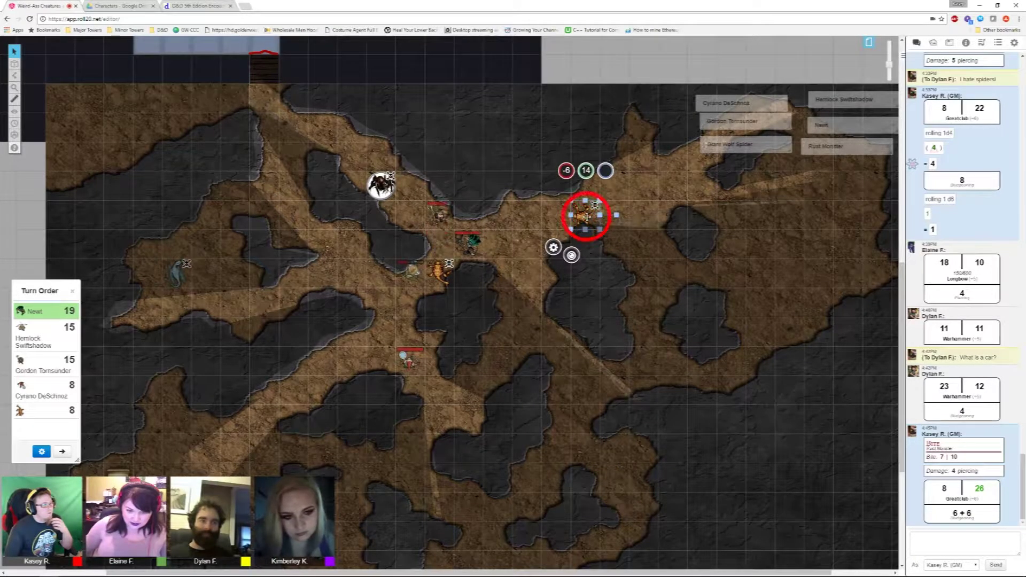
{"action": "left_click", "coordinate": [438, 271]}
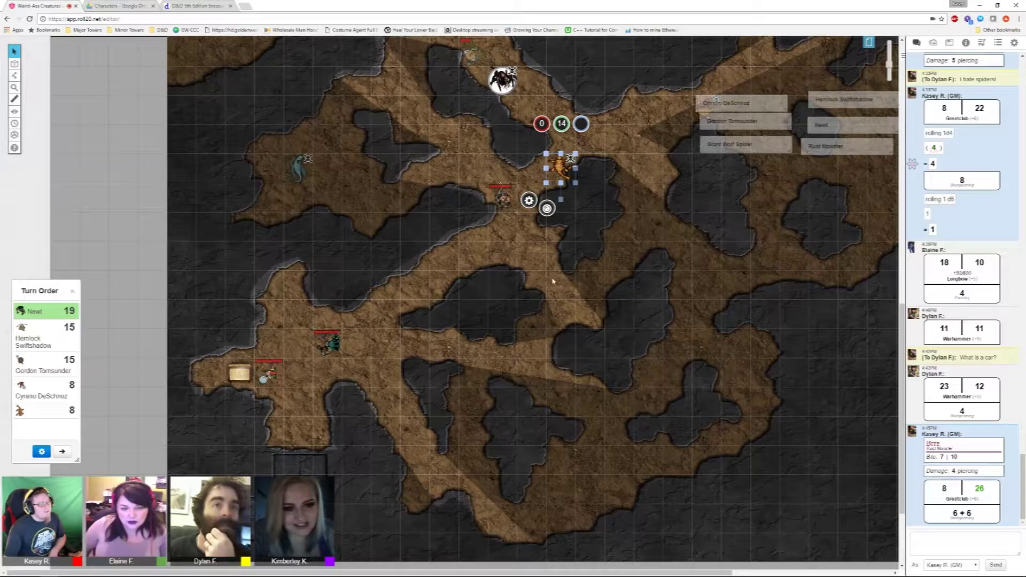
- Deselect the creature and select a lower-chamber party token so only its visible area stays lit
{"action": "left_click", "coordinate": [579, 259]}
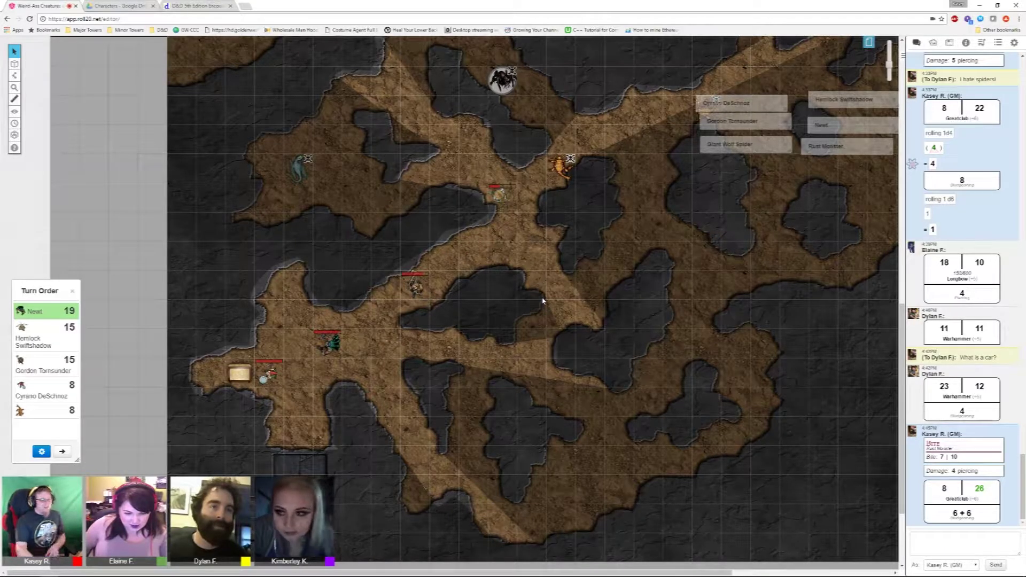
{"action": "left_click", "coordinate": [331, 345]}
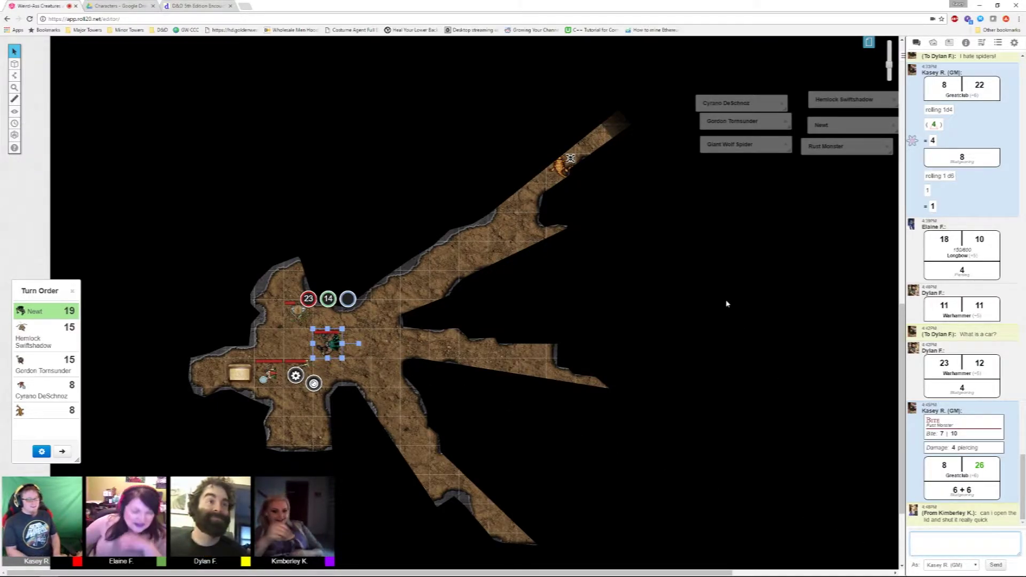
{"action": "type", "text": "/w "}
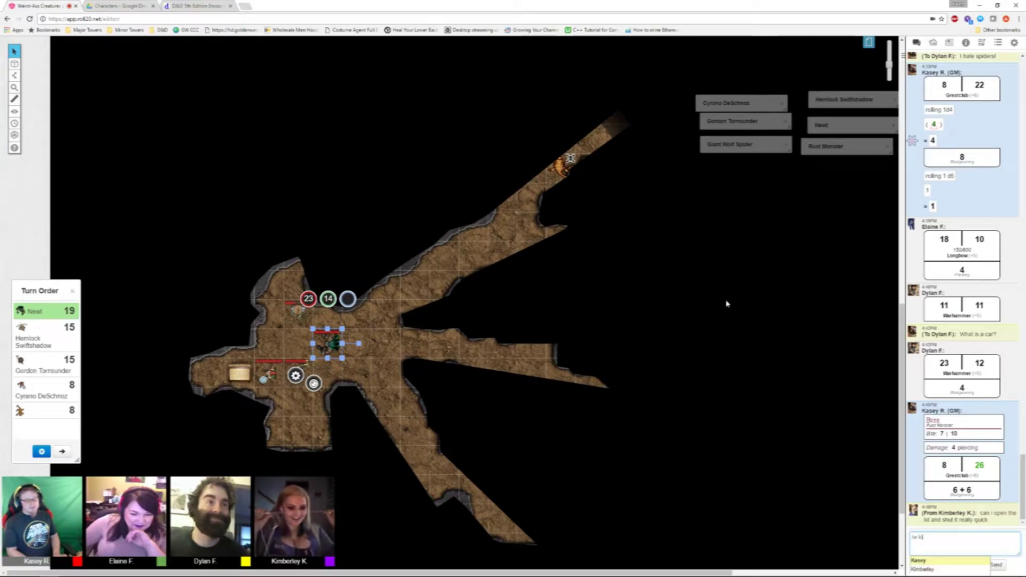
{"action": "type", "text": "Kimberley roll a stren"}
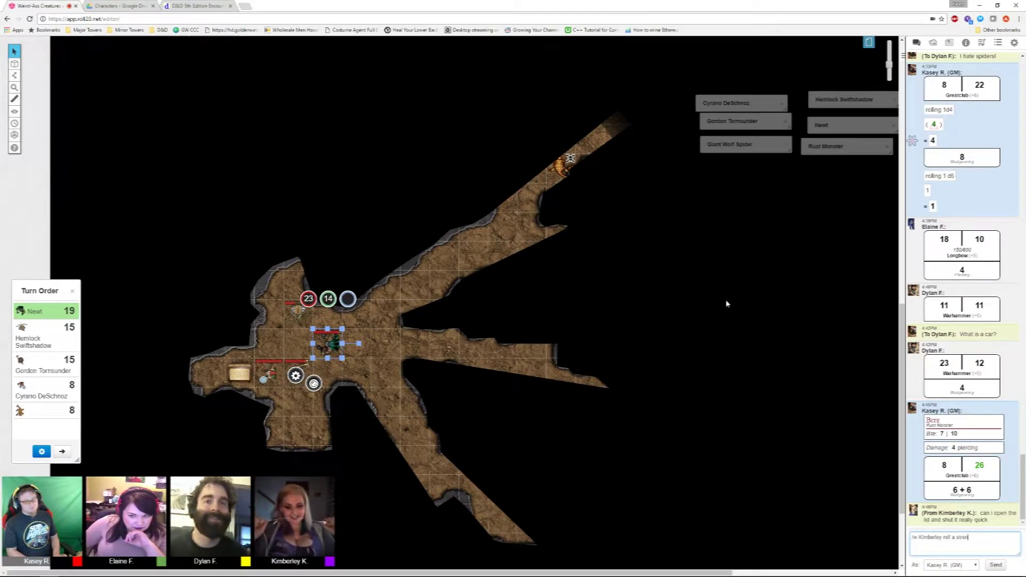
- Whisper the player asking for a strength check, then a sleight of hand check
{"action": "key", "text": "BackSpace"}
{"action": "key", "text": "BackSpace"}
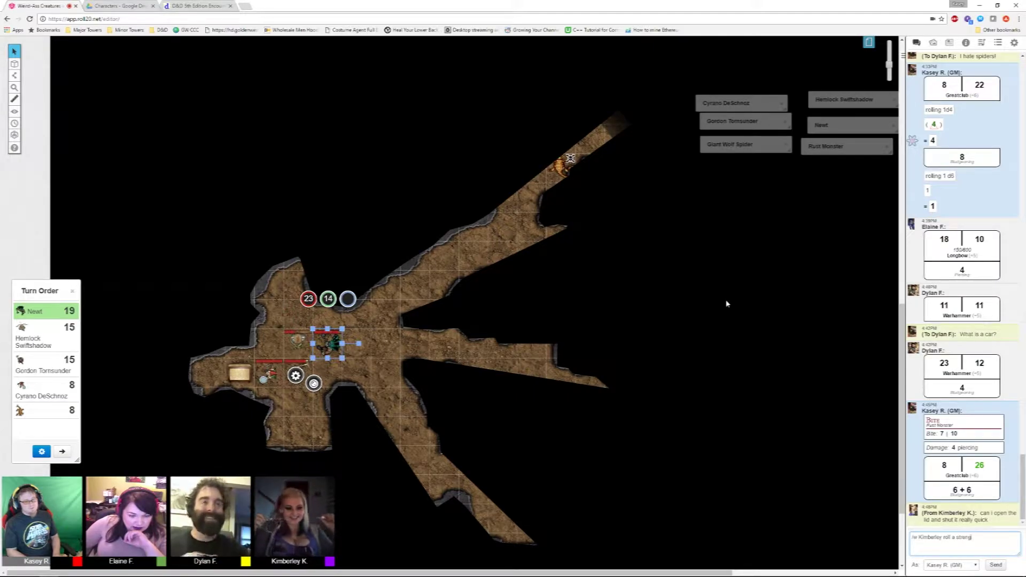
{"action": "type", "text": "ck"}
{"action": "key", "text": "Return"}
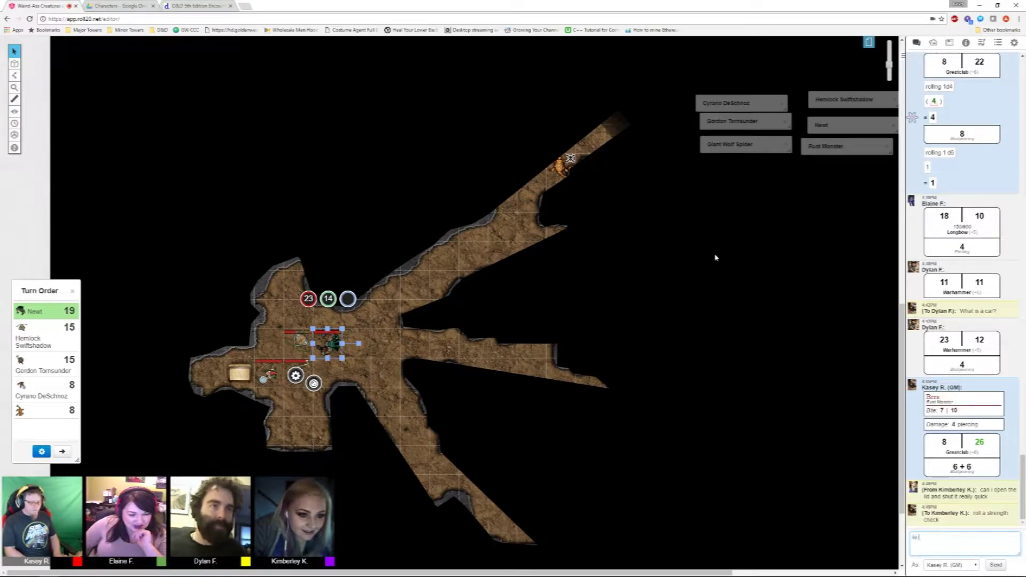
{"action": "type", "text": "kim"}
{"action": "key", "text": "Tab"}
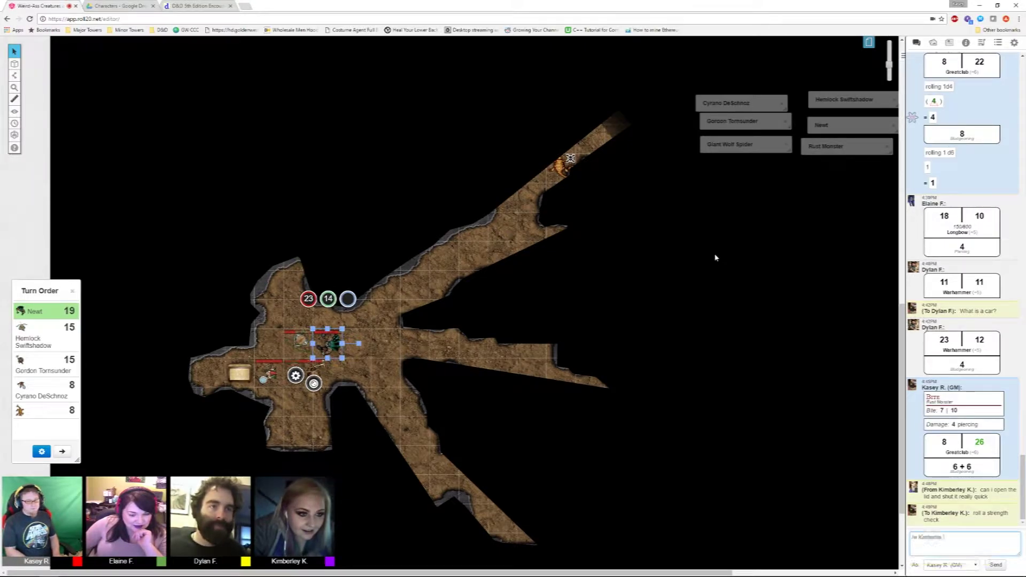
{"action": "type", "text": "ight of hand"}
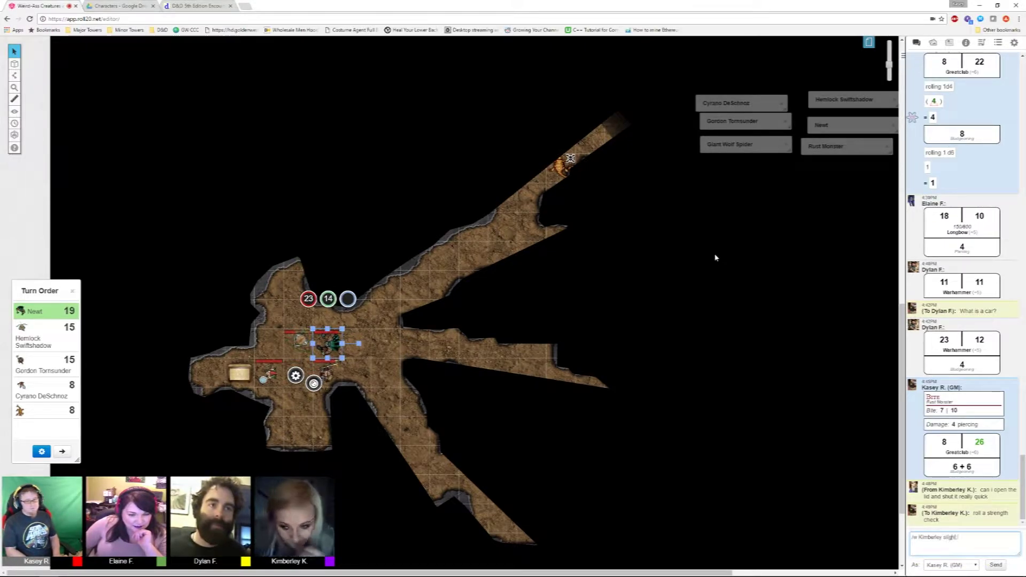
{"action": "key", "text": "Return"}
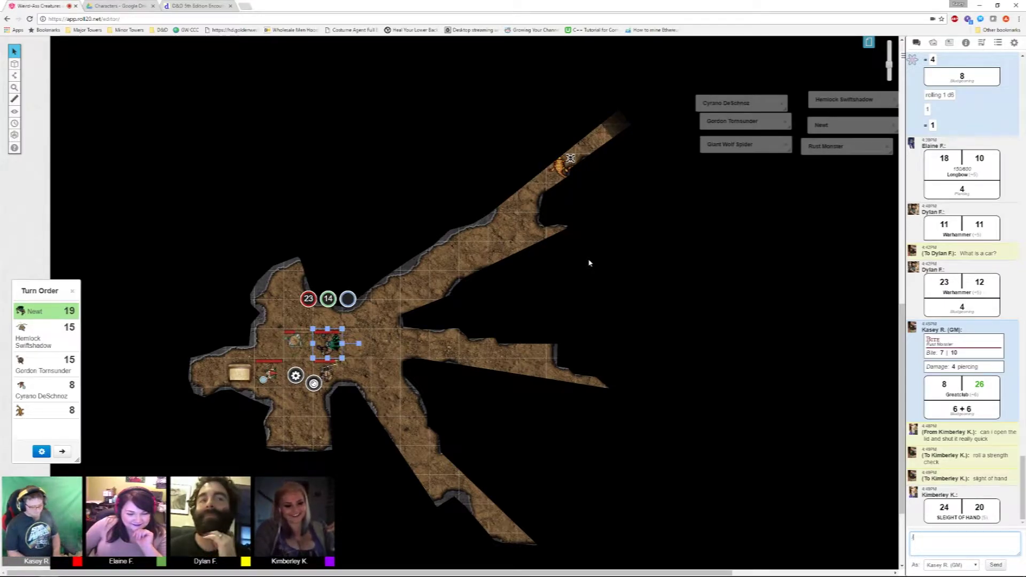
{"action": "type", "text": "ie k alim"}
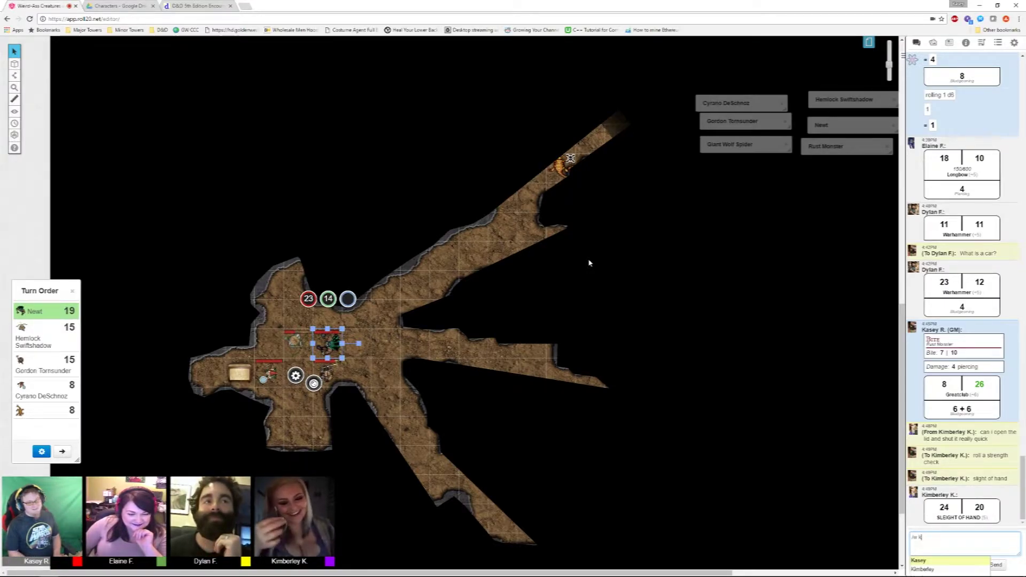
{"action": "type", "text": "Kimberley yea,"}
- Whisper the player confirming that yes, they did it
{"action": "key", "text": "Return"}
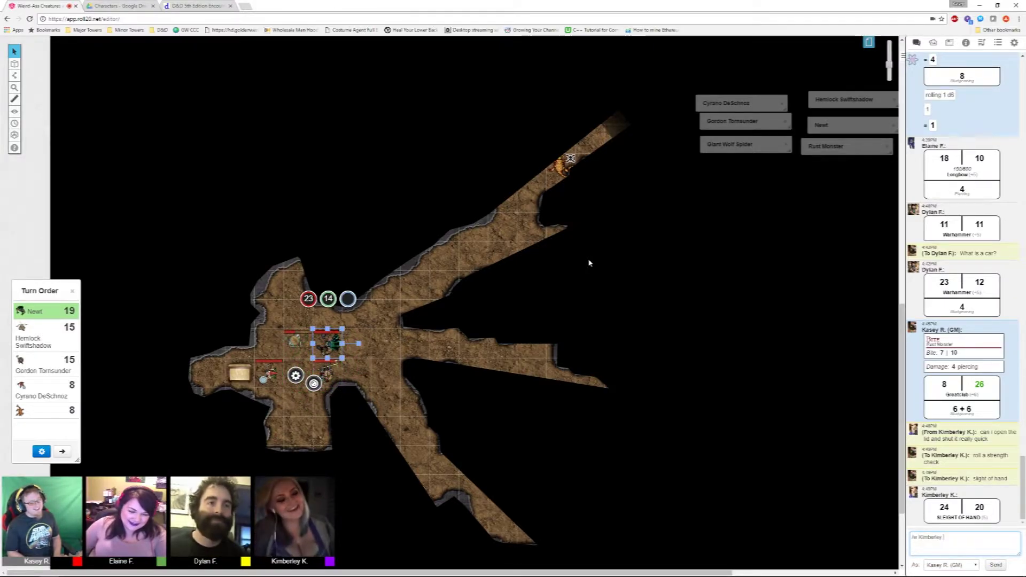
{"action": "type", "text": "yes, you di"}
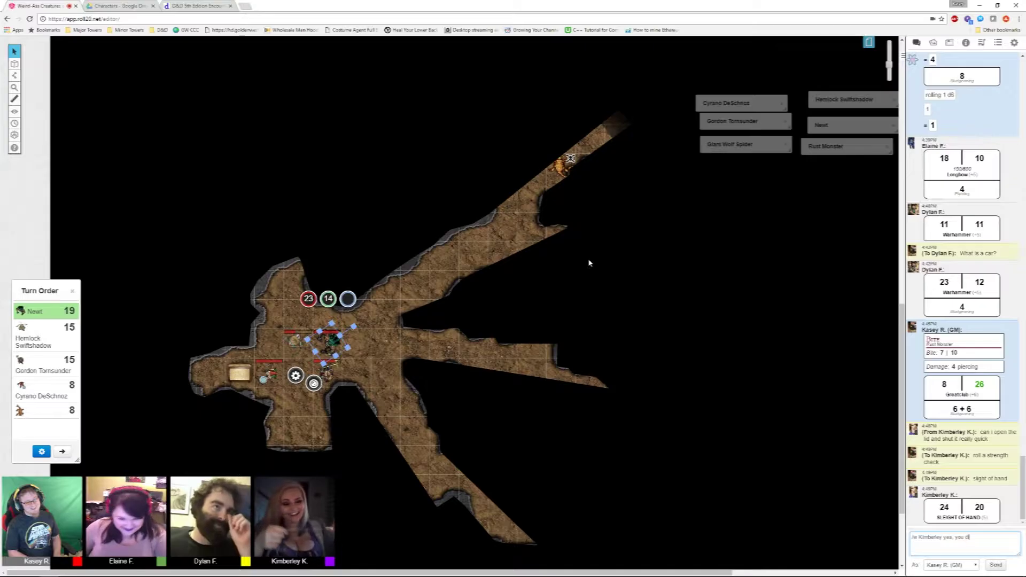
{"action": "type", "text": "d it"}
{"action": "key", "text": "Return"}
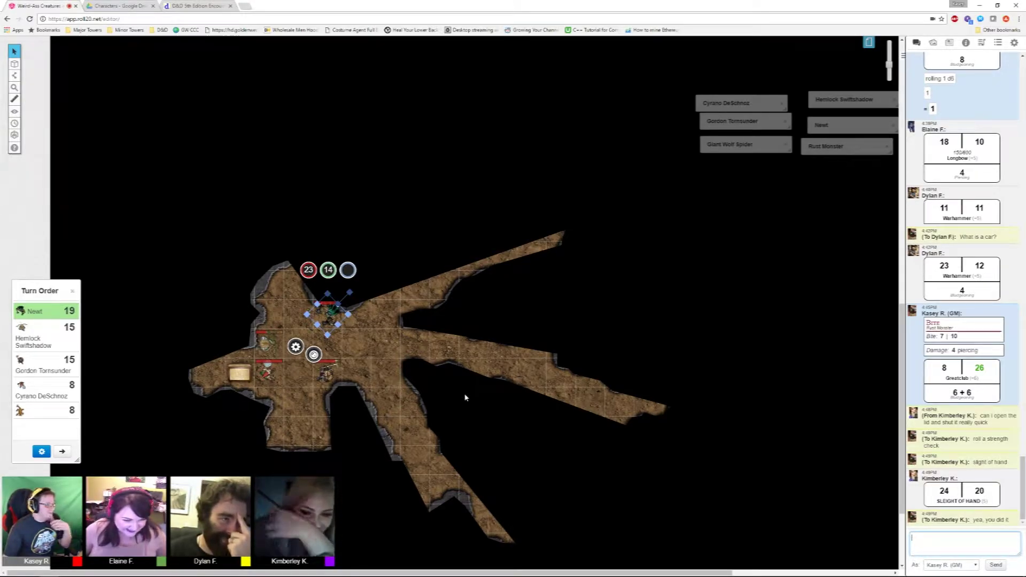
- Nudge the party token down a square, rotate it a quarter turn and deselect to reveal the cave
{"action": "key", "text": "Down"}
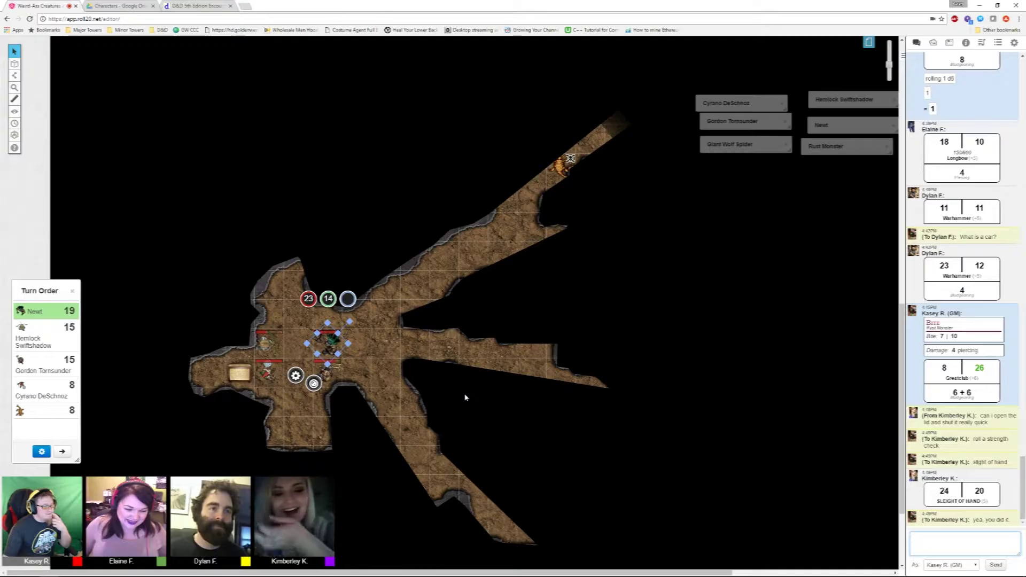
{"action": "scroll", "coordinate": [951, 410], "scroll_direction": "up", "scroll_amount": 2}
{"action": "scroll", "coordinate": [950, 409], "scroll_direction": "up", "scroll_amount": 2}
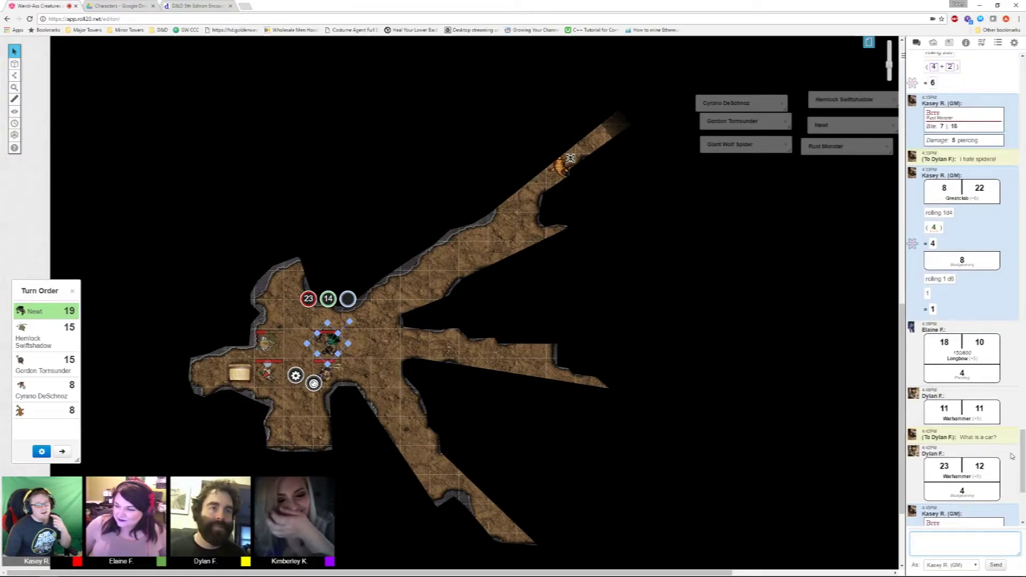
{"action": "left_click_drag", "start_coordinate": [1023, 460], "coordinate": [1013, 63]}
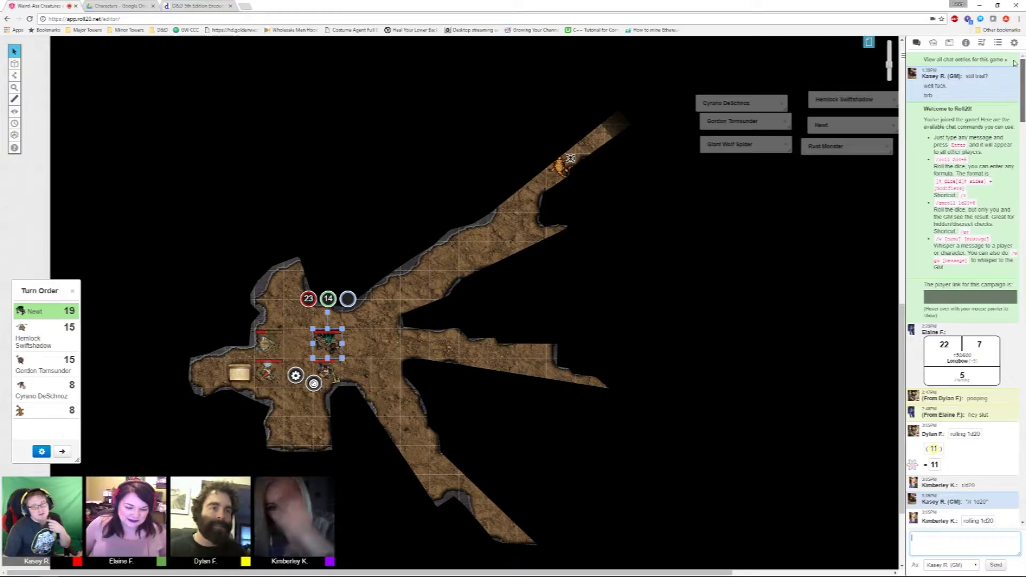
{"action": "left_click_drag", "start_coordinate": [1021, 90], "coordinate": [1017, 507]}
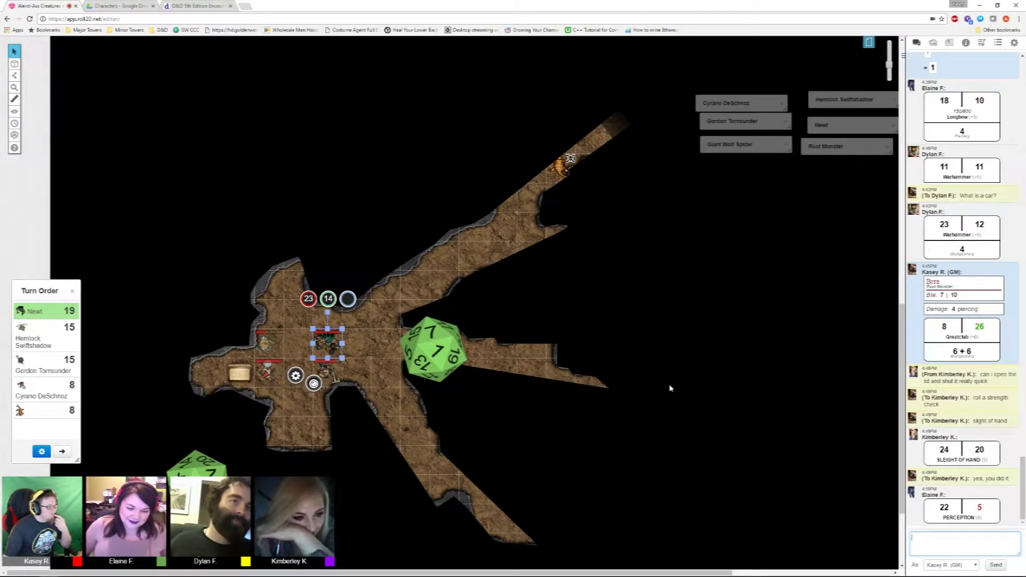
{"action": "left_click_drag", "start_coordinate": [328, 313], "coordinate": [423, 348]}
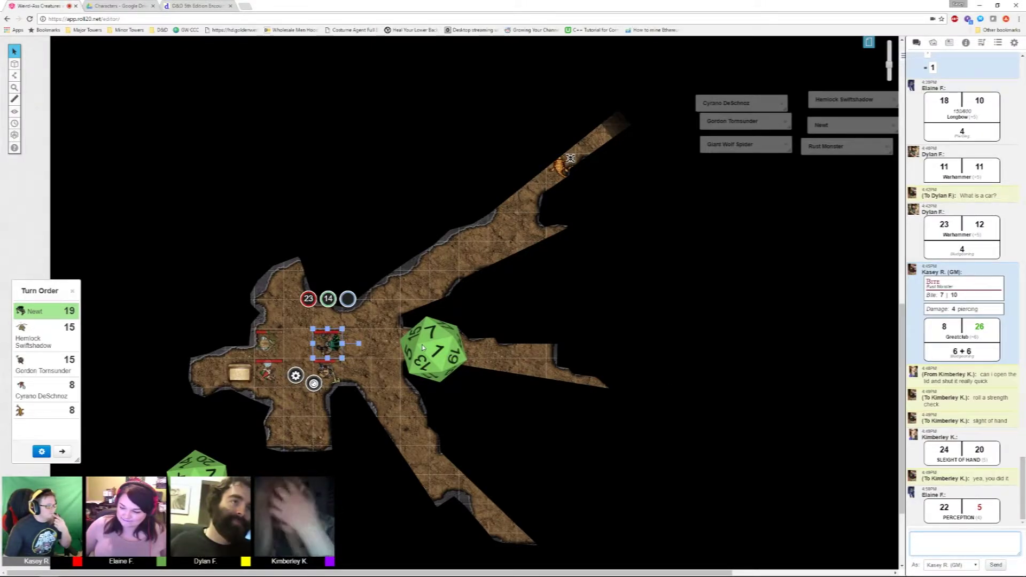
{"action": "left_click", "coordinate": [423, 348]}
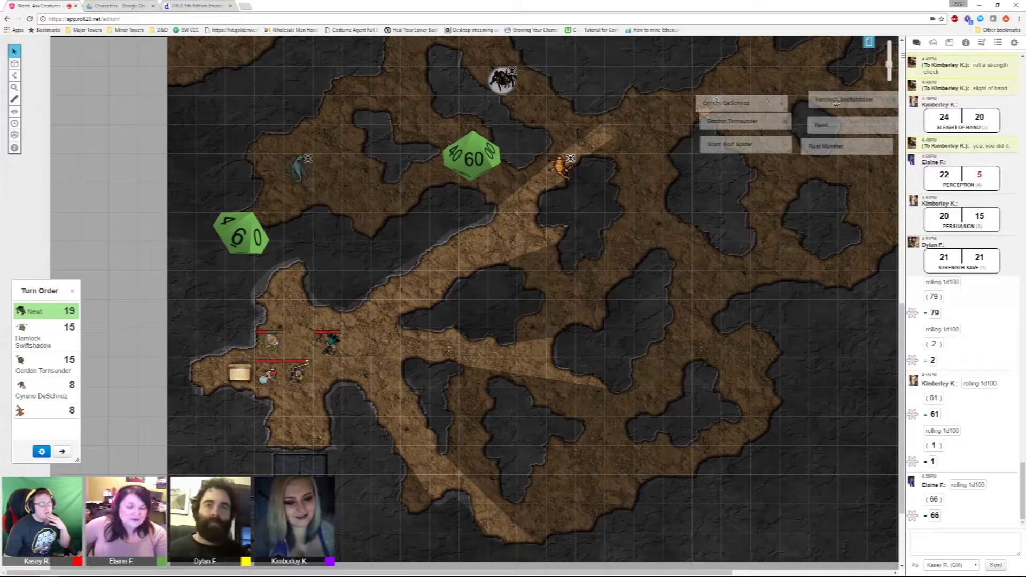
{"action": "double_click", "coordinate": [836, 102]}
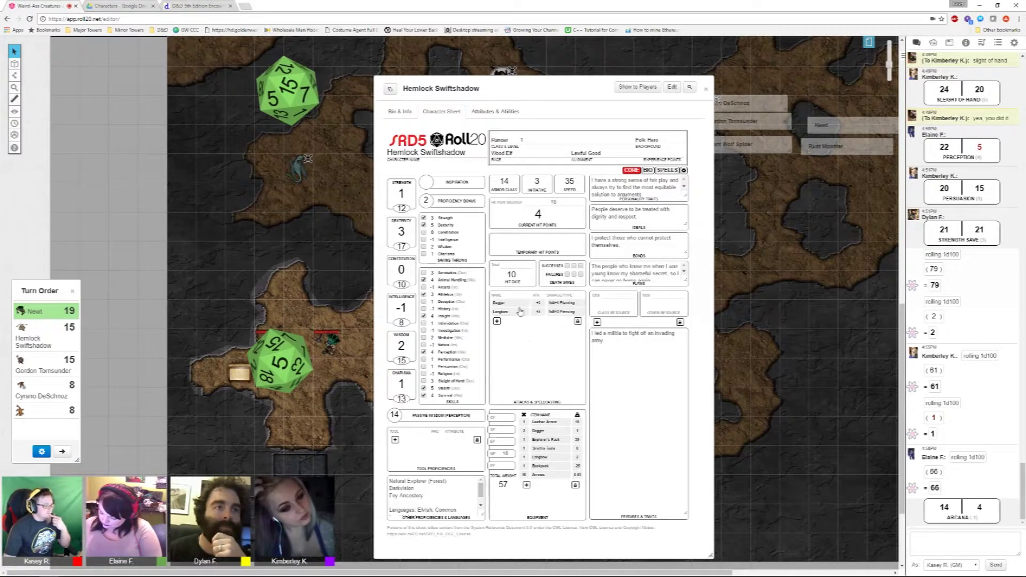
- Switch the sidebar to the D&D 5th Edition rules compendium
{"action": "left_click", "coordinate": [965, 42]}
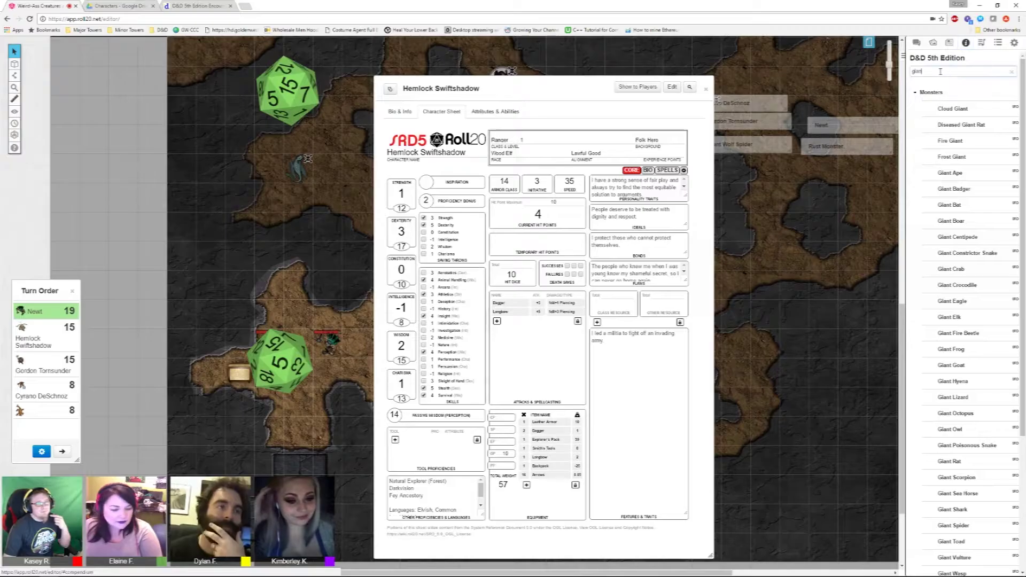
- Search the compendium for 'dust of sne' and drag Dust of Sneezing and Choking onto the map as a handout
{"action": "left_click_drag", "start_coordinate": [954, 72], "coordinate": [901, 72]}
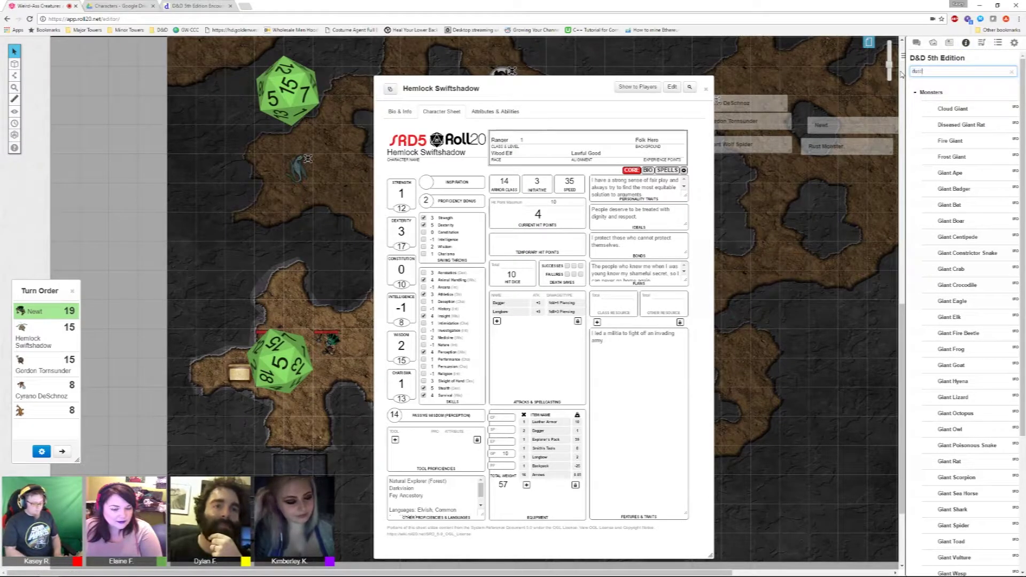
{"action": "type", "text": "dust of sn"}
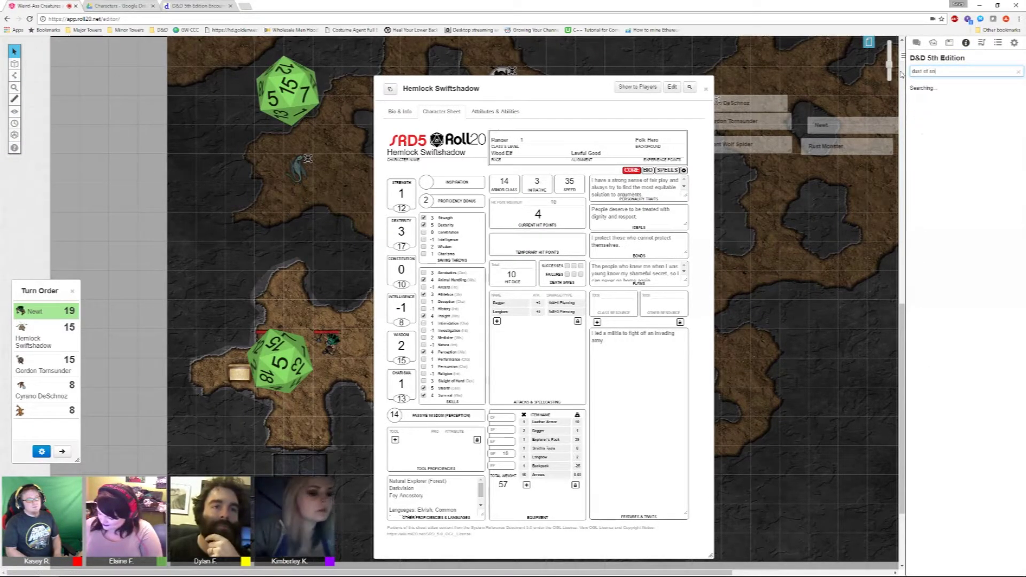
{"action": "type", "text": "e"}
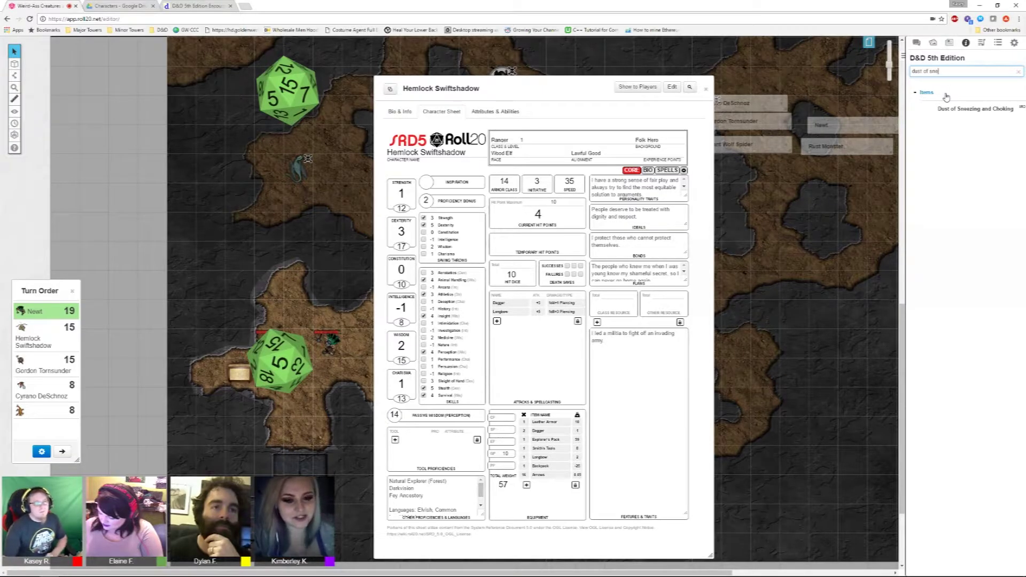
{"action": "left_click", "coordinate": [976, 109]}
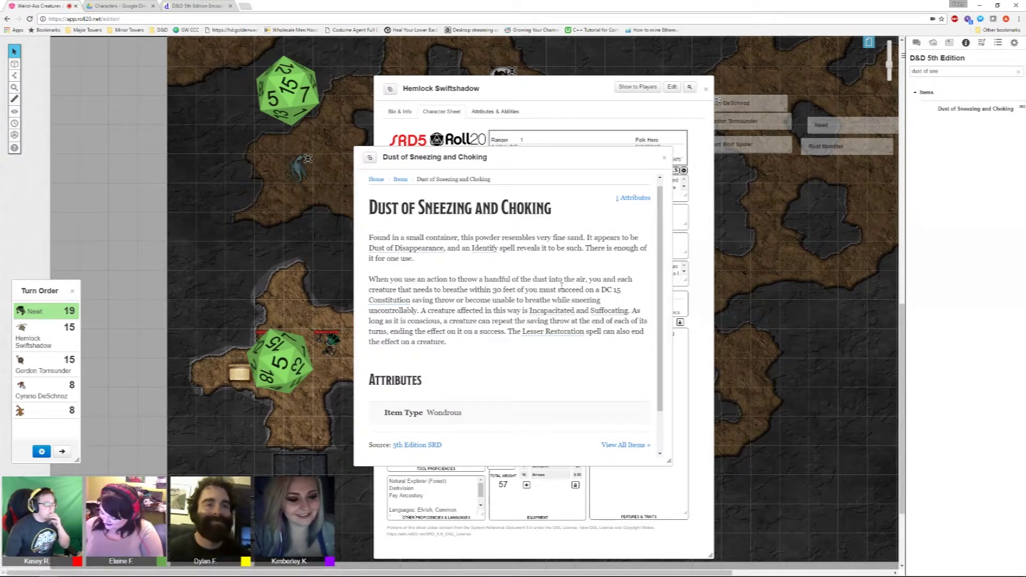
{"action": "scroll", "coordinate": [478, 299], "scroll_direction": "down", "scroll_amount": 3}
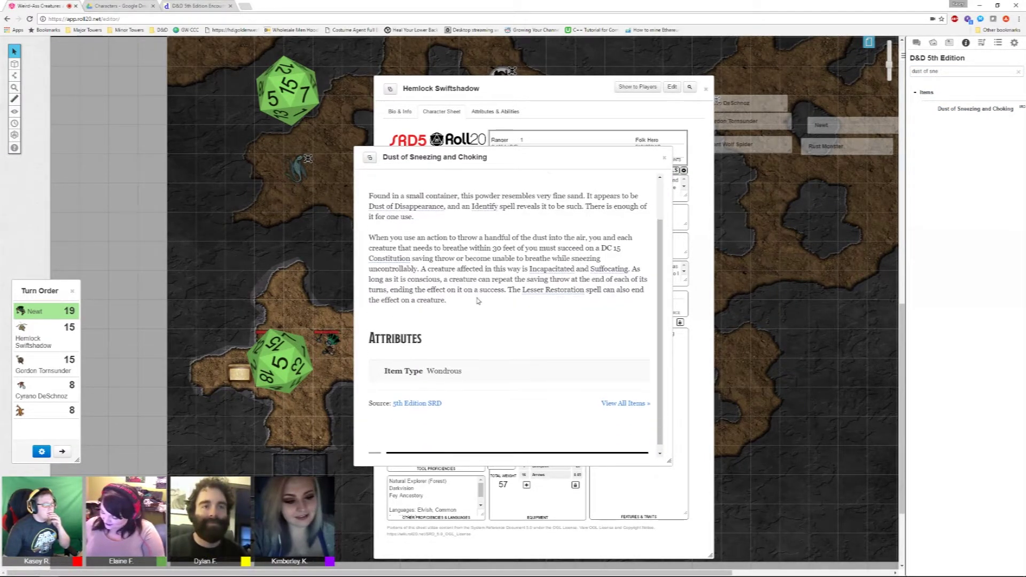
{"action": "scroll", "coordinate": [479, 299], "scroll_direction": "up", "scroll_amount": 4}
{"action": "left_click", "coordinate": [656, 157]}
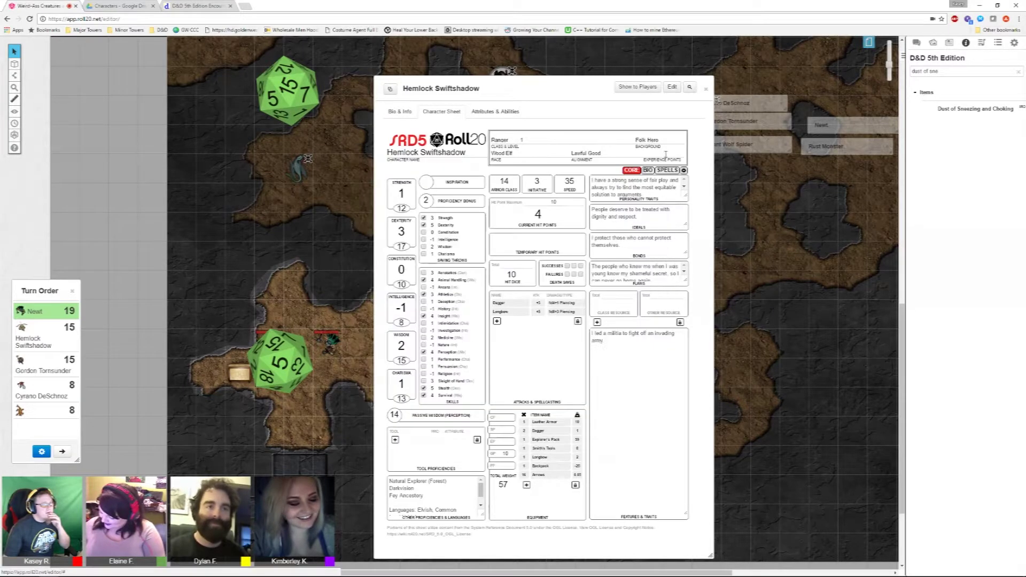
{"action": "left_click_drag", "start_coordinate": [975, 108], "coordinate": [96, 485]}
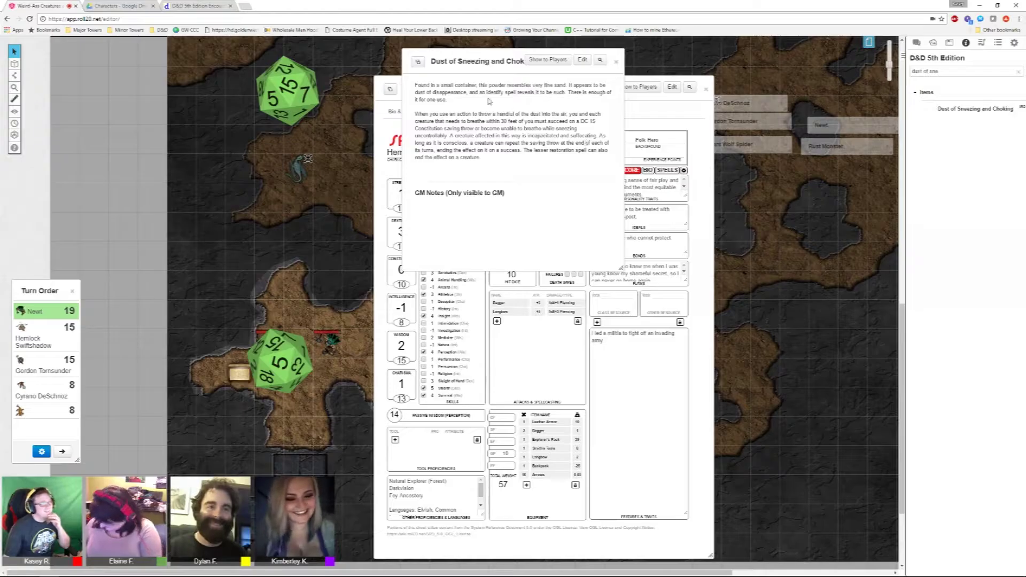
- Close the new handout in the journal, return to chat and close Hemlock Swiftshadow's sheet
{"action": "left_click", "coordinate": [949, 42]}
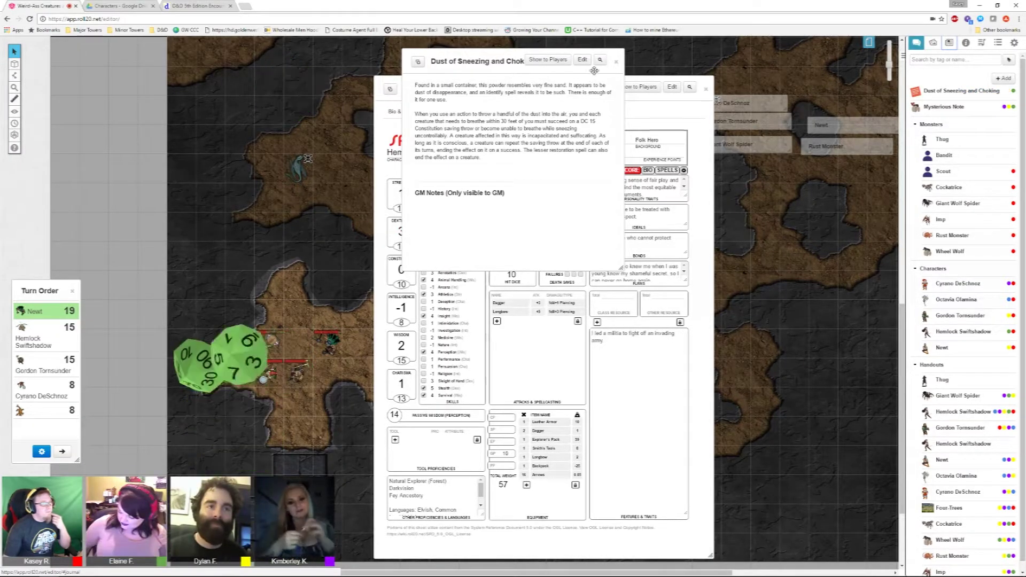
{"action": "left_click", "coordinate": [616, 61]}
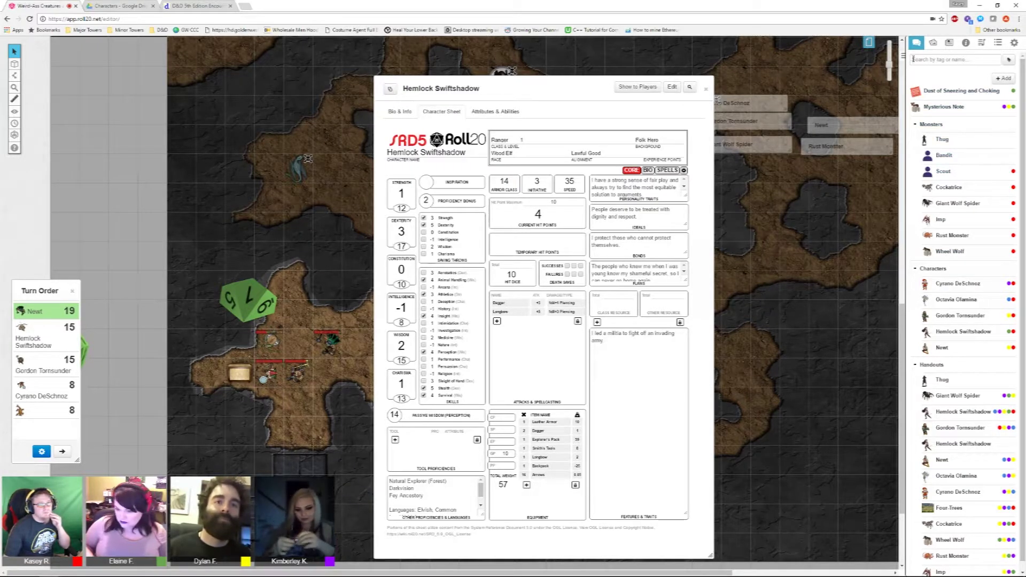
{"action": "left_click", "coordinate": [917, 43]}
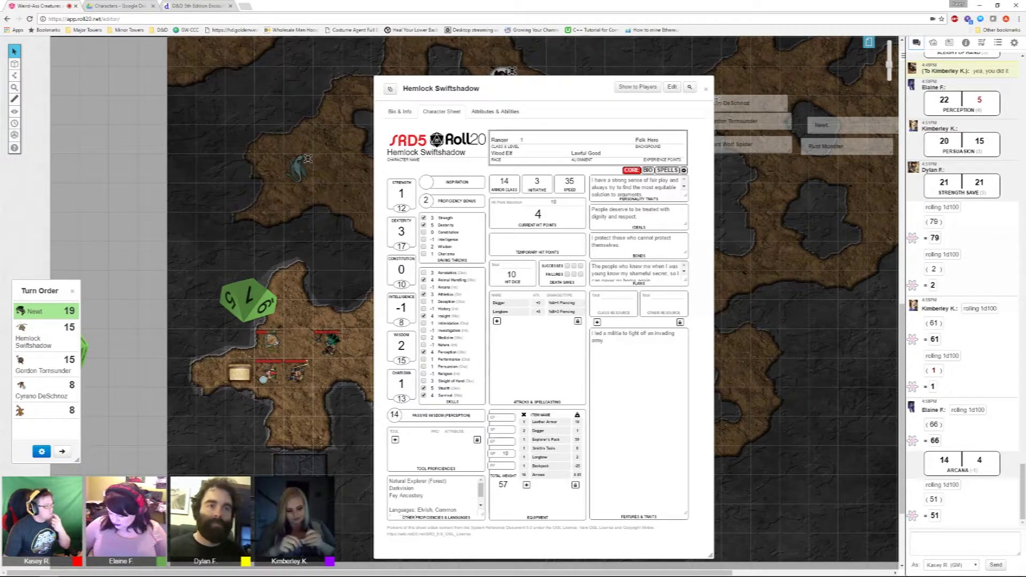
{"action": "left_click", "coordinate": [931, 541]}
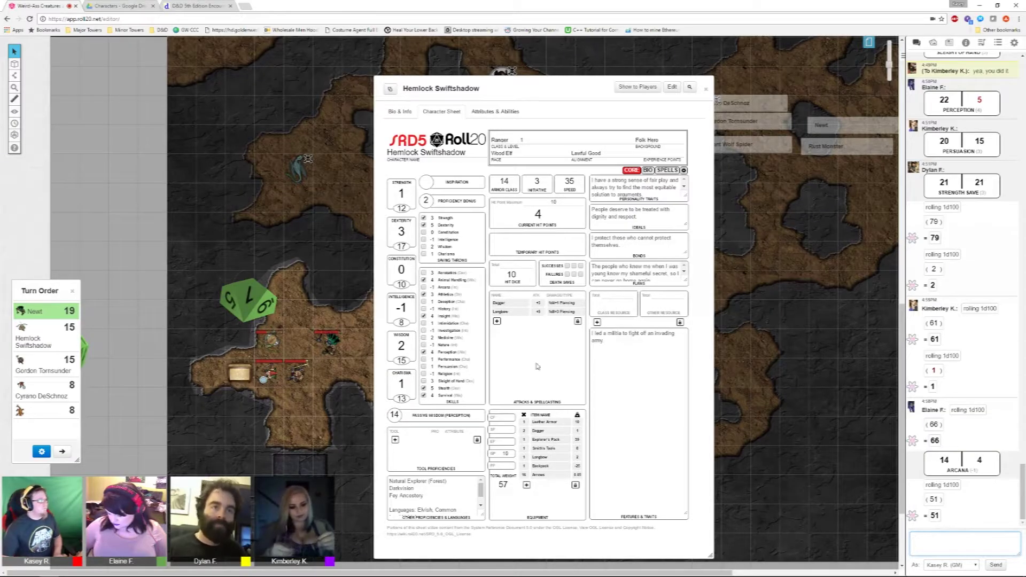
{"action": "key", "text": "Escape"}
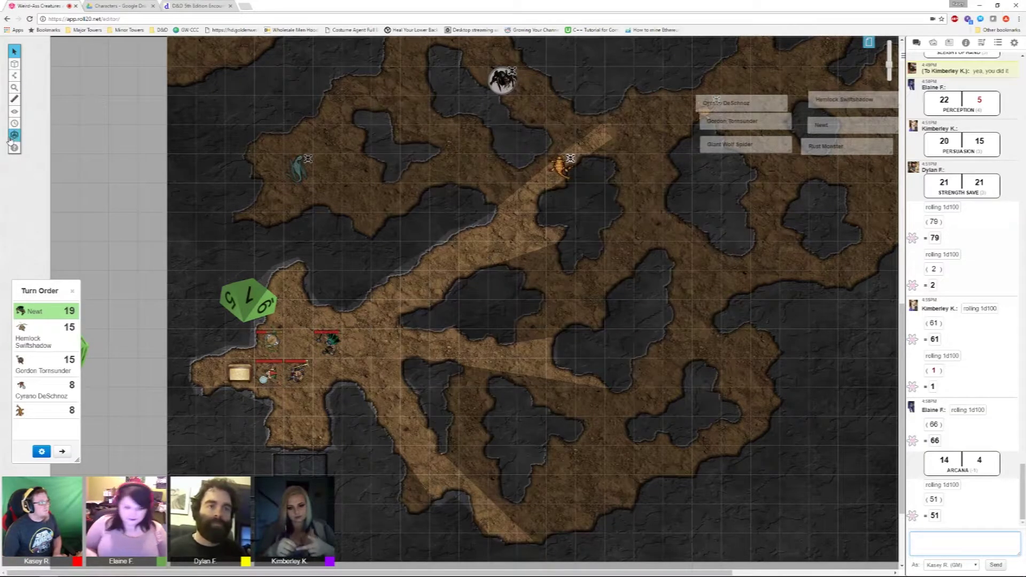
- Roll 1 d100 +1 in the Dice Roller (result 91)
{"action": "left_click", "coordinate": [14, 135]}
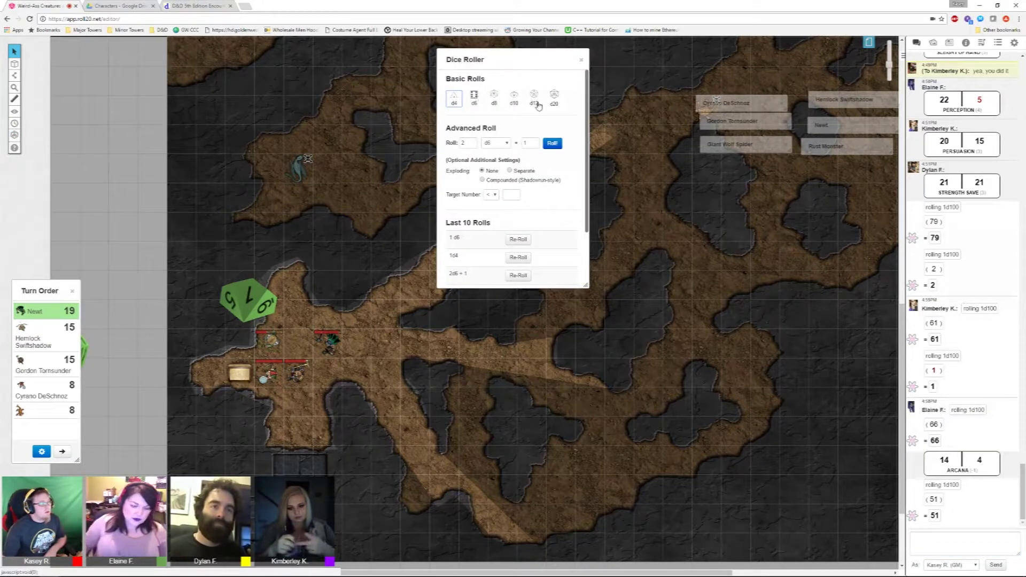
{"action": "left_click", "coordinate": [472, 147]}
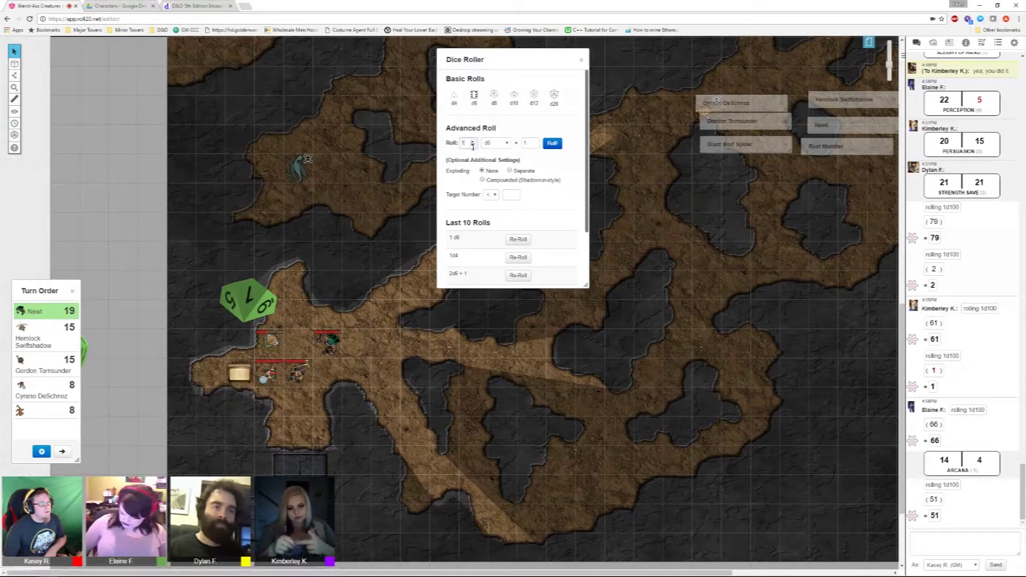
{"action": "left_click", "coordinate": [486, 143]}
{"action": "left_click", "coordinate": [493, 193]}
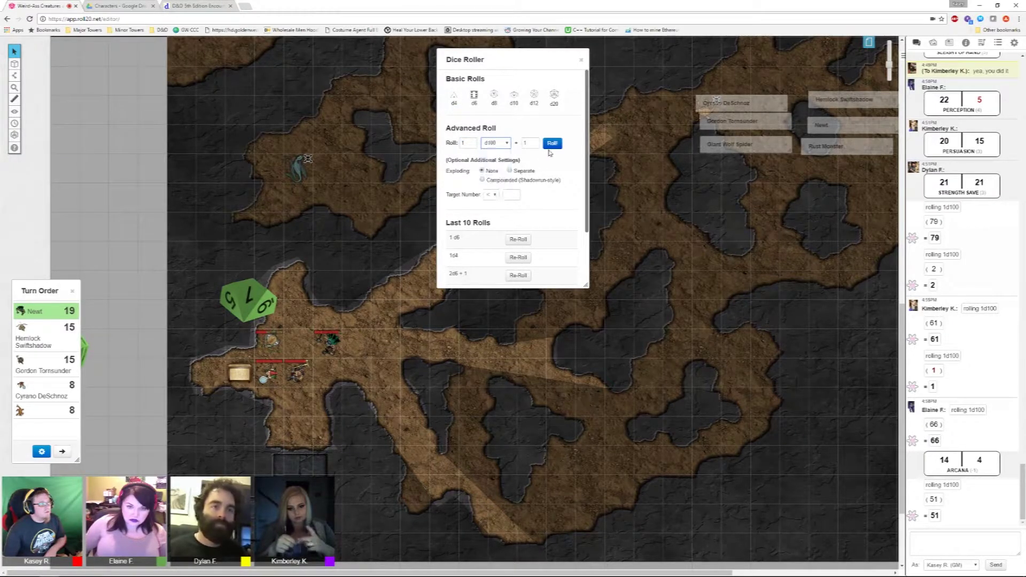
{"action": "left_click", "coordinate": [551, 145]}
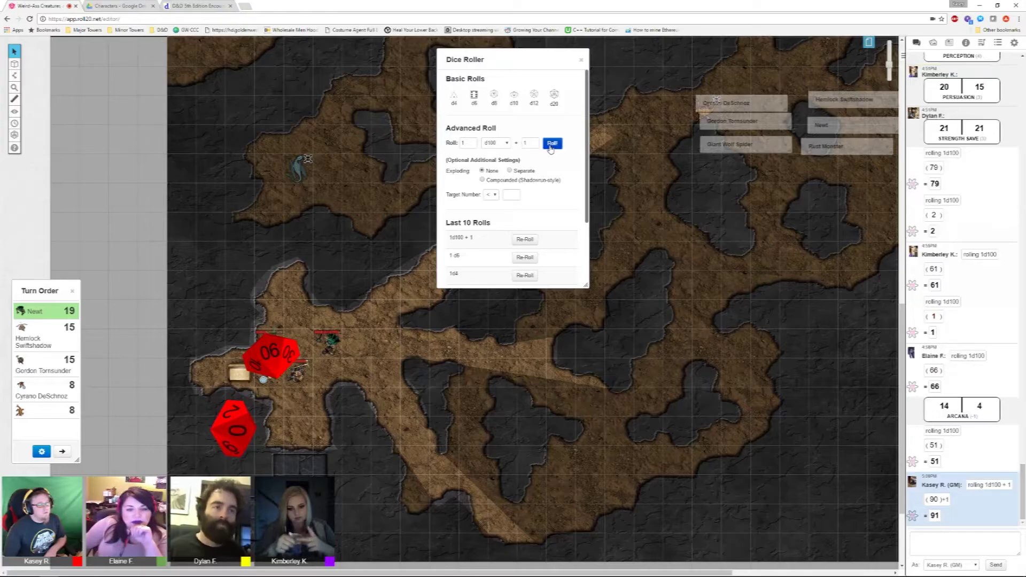
- Roll a plain d100 with modifier 0 (87), then bring up Newt's character sheet
{"action": "double_click", "coordinate": [525, 142]}
{"action": "type", "text": "0"}
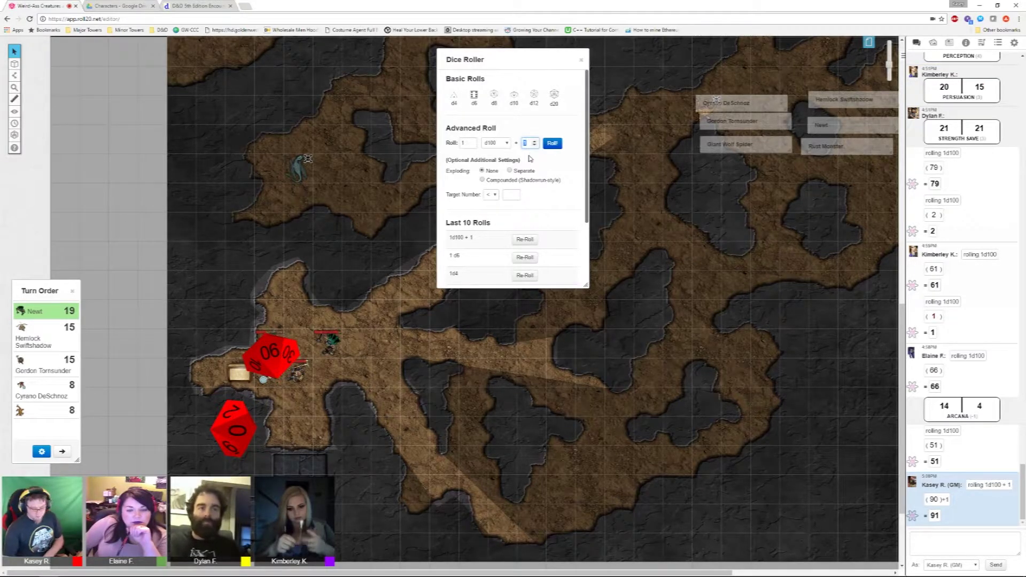
{"action": "left_click", "coordinate": [552, 142]}
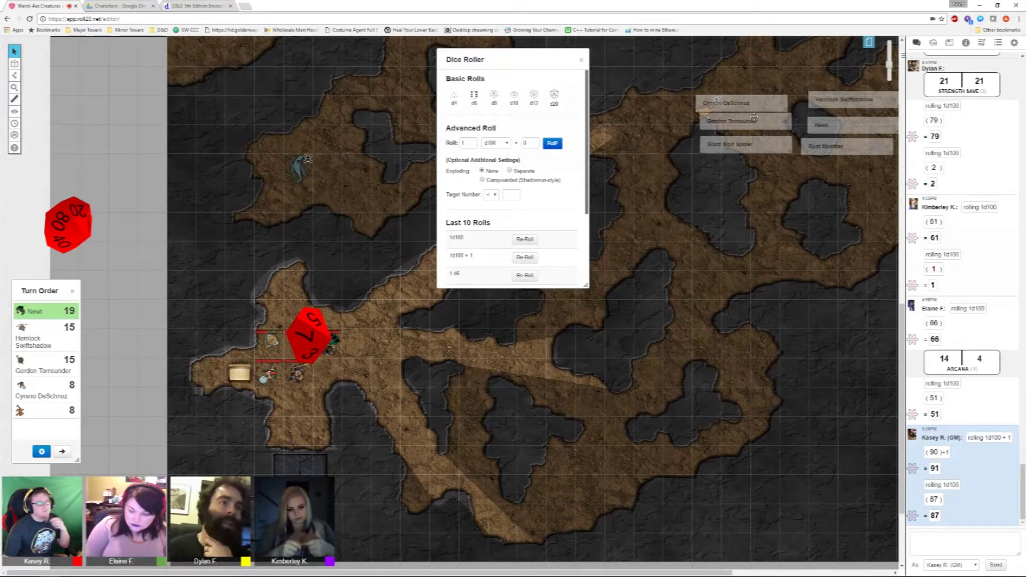
{"action": "double_click", "coordinate": [839, 125]}
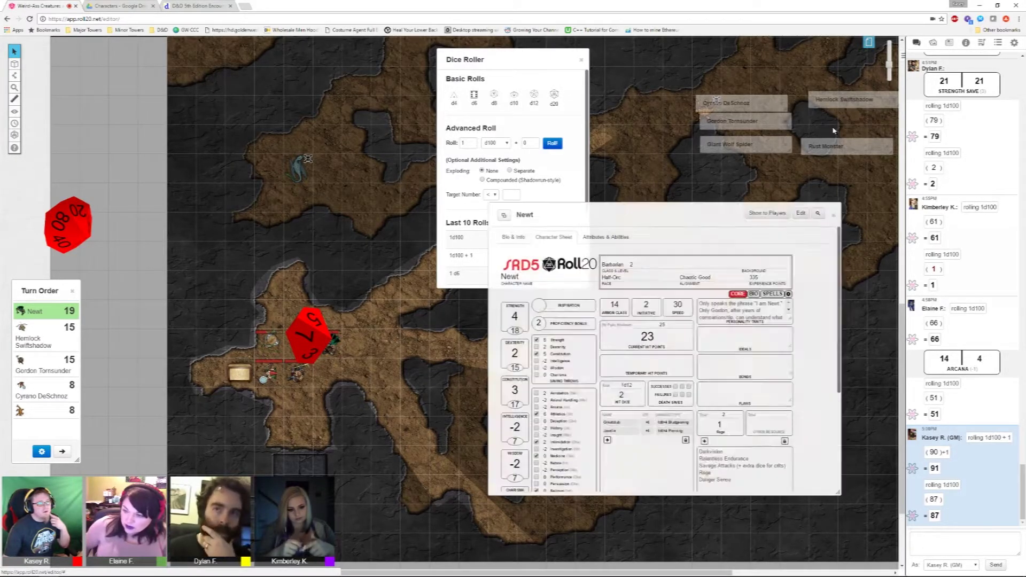
{"action": "left_click", "coordinate": [966, 45]}
{"action": "scroll", "coordinate": [731, 335], "scroll_direction": "down", "scroll_amount": 3}
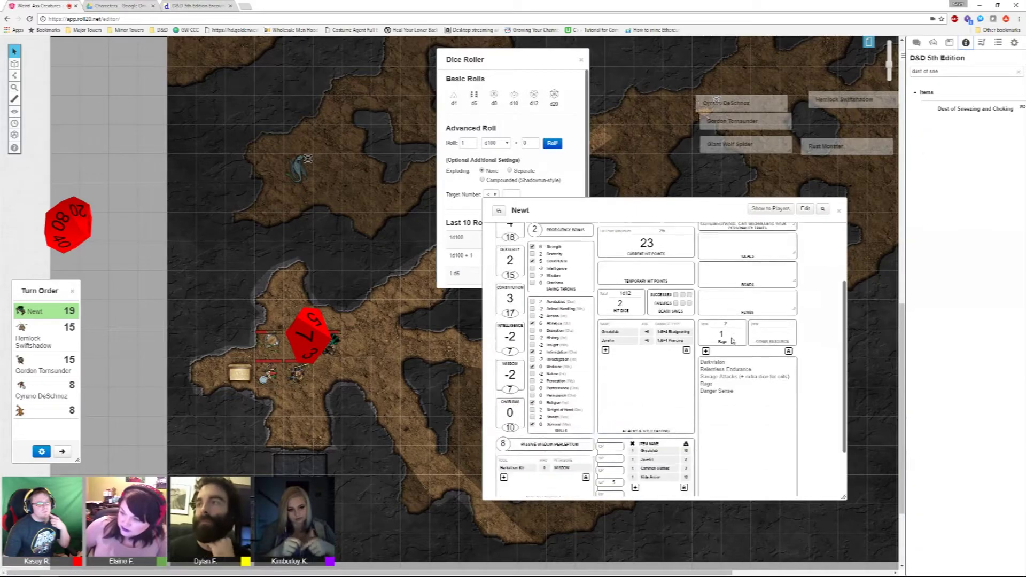
{"action": "scroll", "coordinate": [730, 335], "scroll_direction": "down", "scroll_amount": 2}
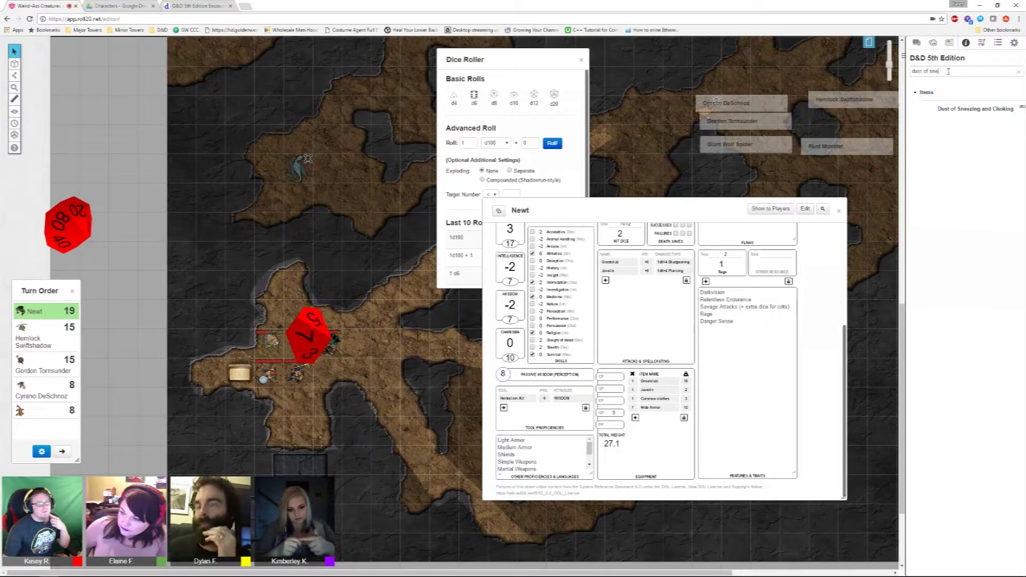
- Replace the compendium search text with 'shorts' to list the Shortsword items
{"action": "left_click_drag", "start_coordinate": [955, 71], "coordinate": [901, 90]}
{"action": "type", "text": "sil"}
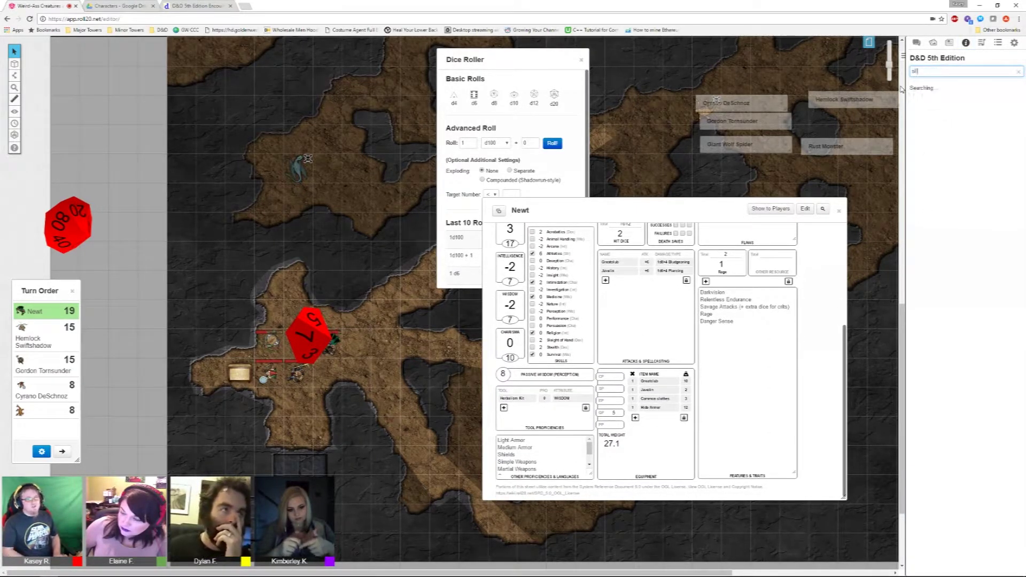
{"action": "type", "text": "ver"}
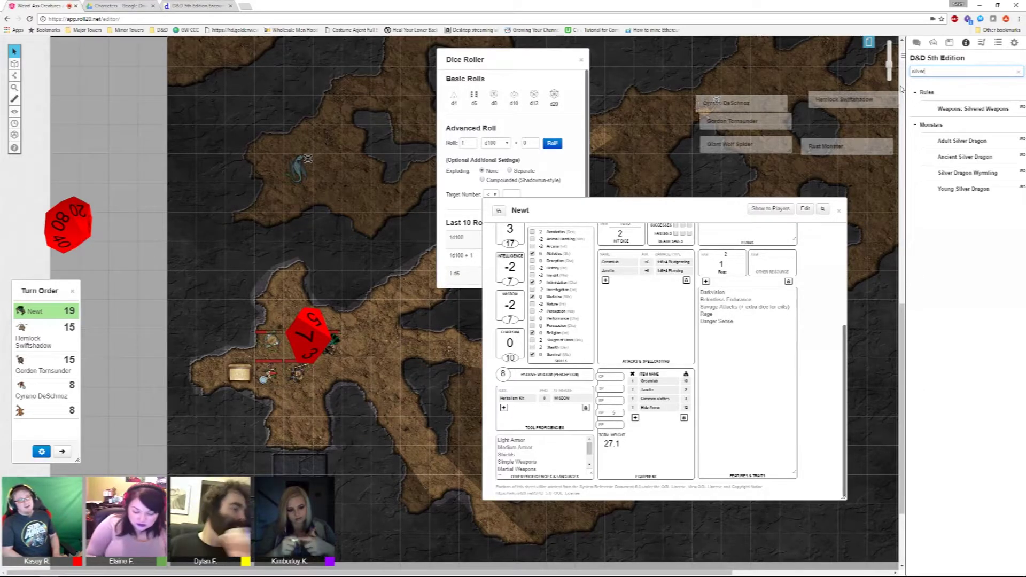
{"action": "type", "text": " sh"}
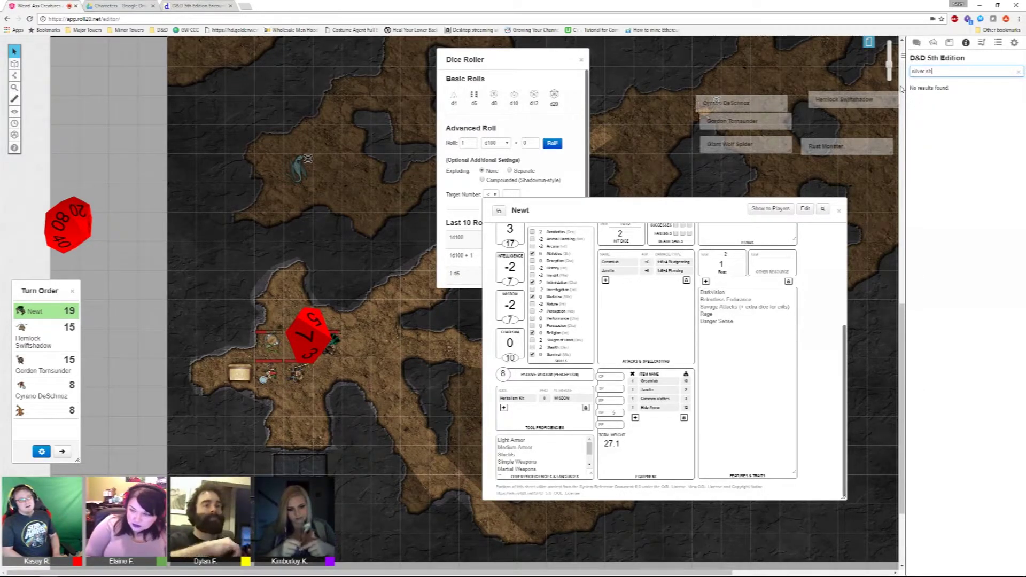
{"action": "key", "text": "BackSpace"}
{"action": "key", "text": "BackSpace"}
{"action": "key", "text": "BackSpace"}
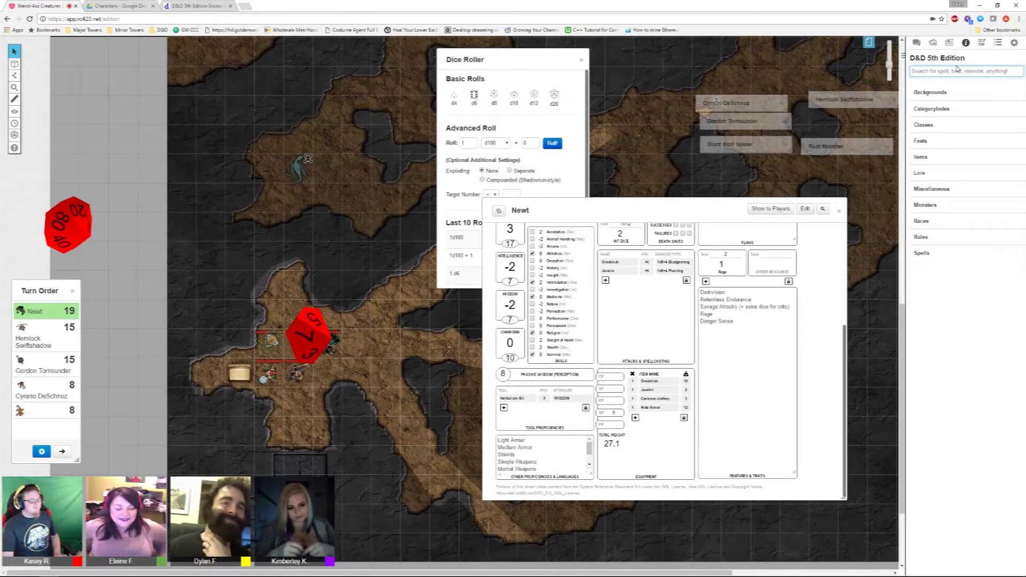
{"action": "type", "text": "c"}
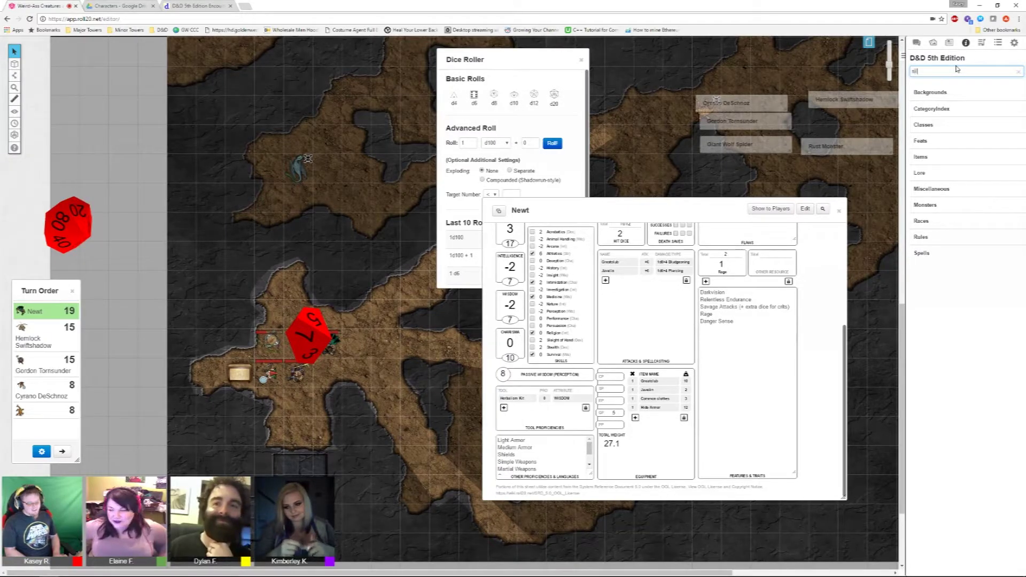
{"action": "type", "text": "ver"}
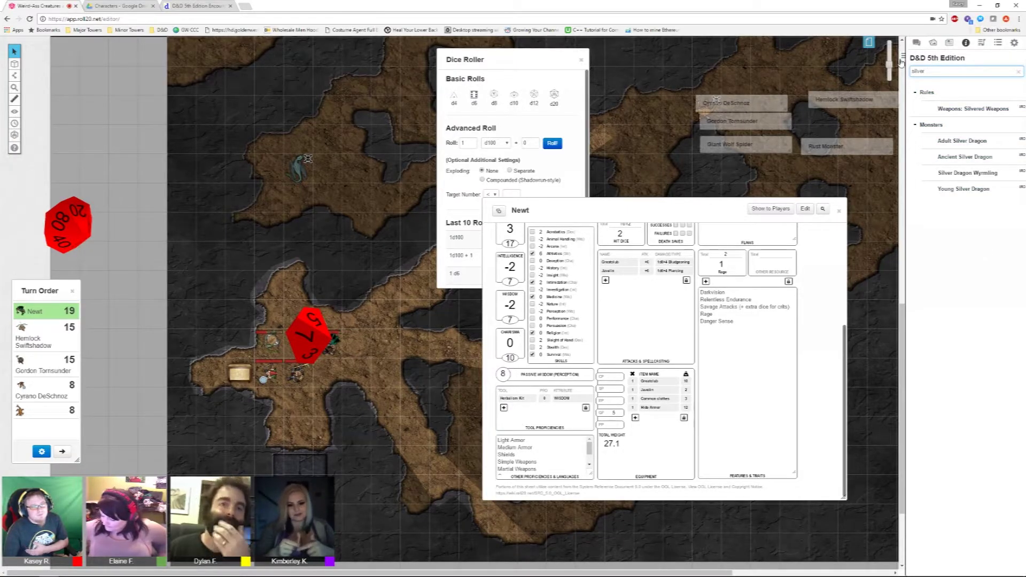
{"action": "double_click", "coordinate": [917, 71]}
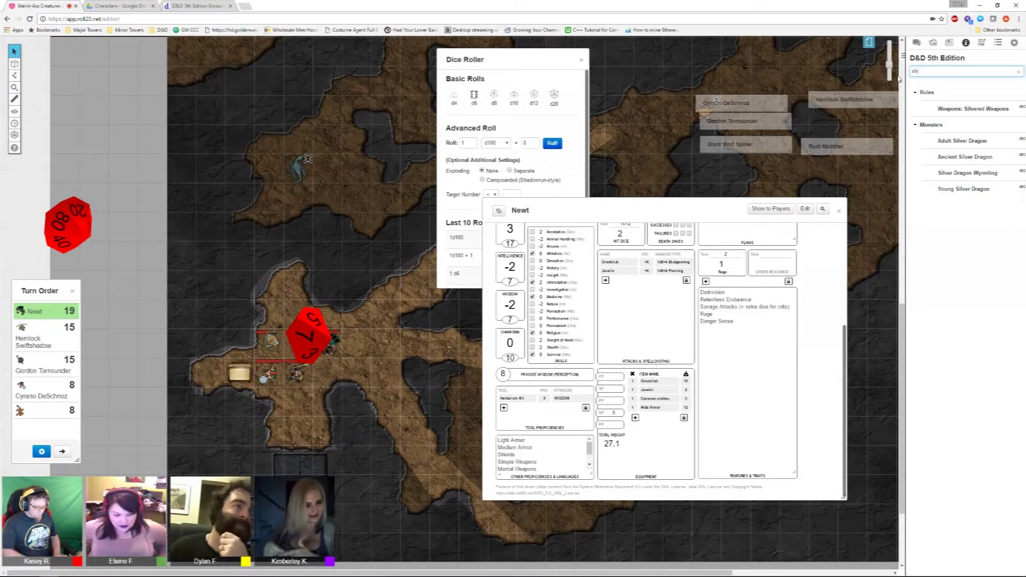
{"action": "type", "text": "shorts"}
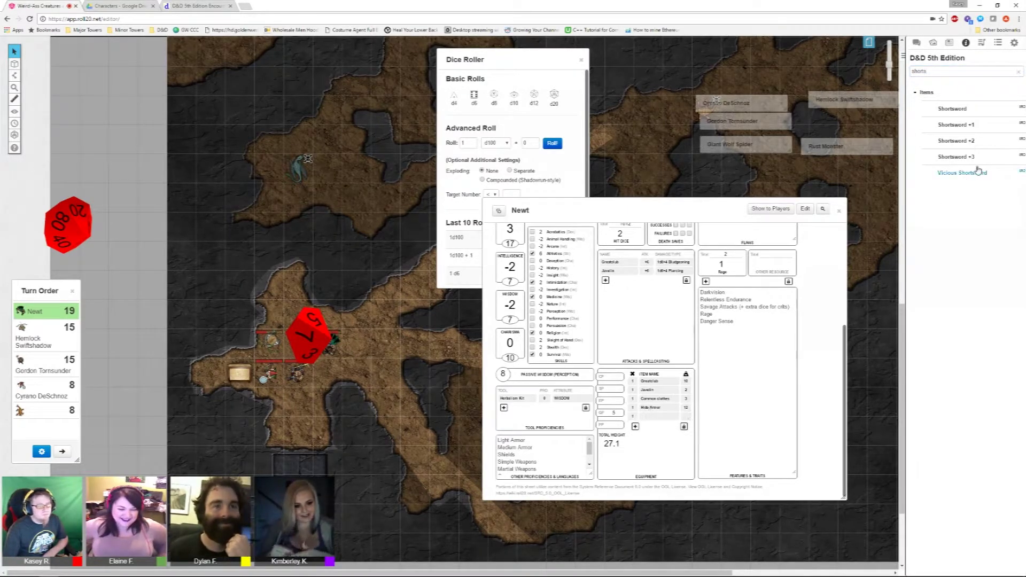
- Drag the Shortsword onto Newt's equipment, bringing carried weight to 29.1, and return to chat
{"action": "left_click_drag", "start_coordinate": [952, 110], "coordinate": [773, 241]}
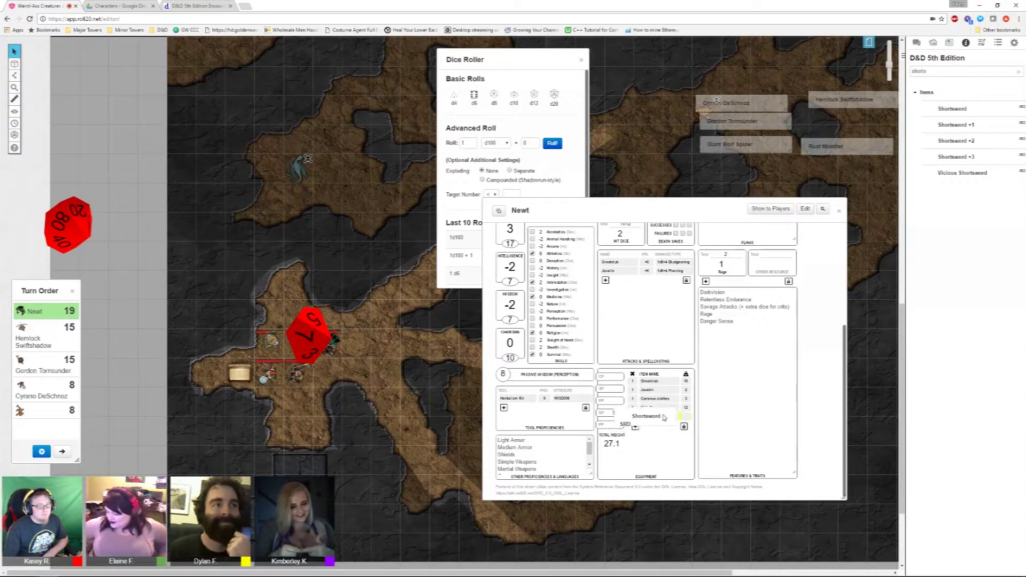
{"action": "triple_click", "coordinate": [935, 70]}
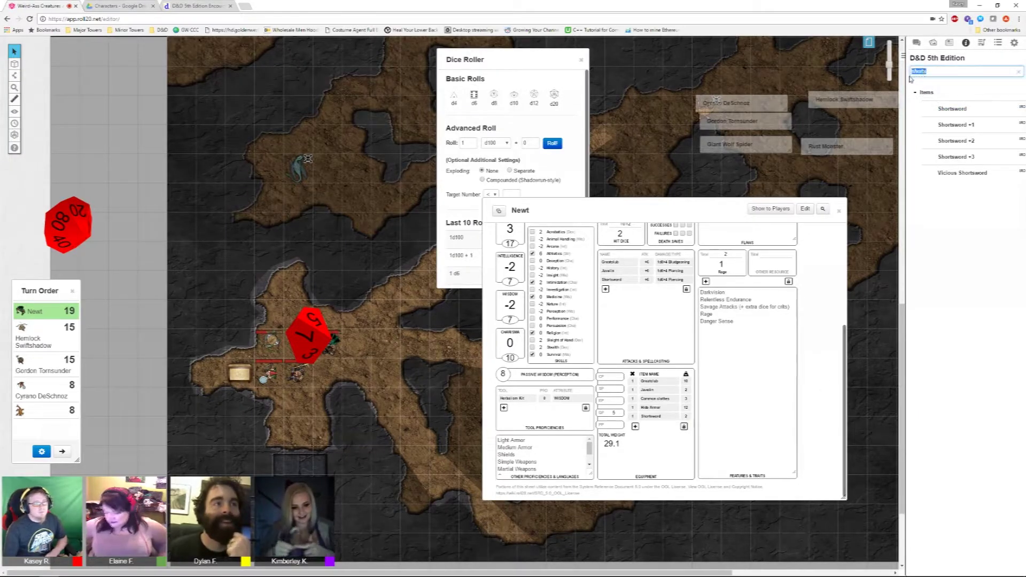
{"action": "type", "text": "sal"}
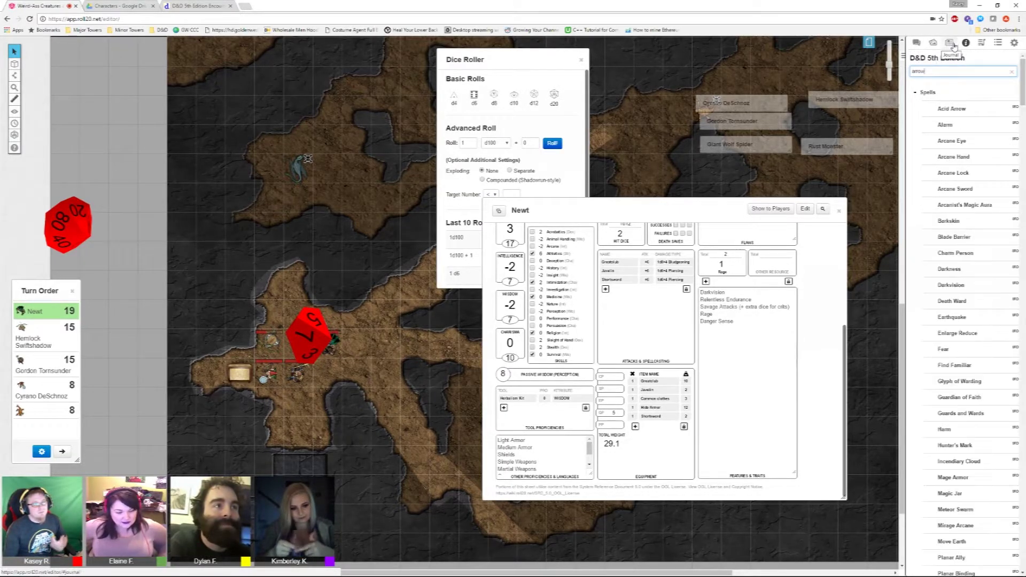
{"action": "left_click", "coordinate": [916, 43]}
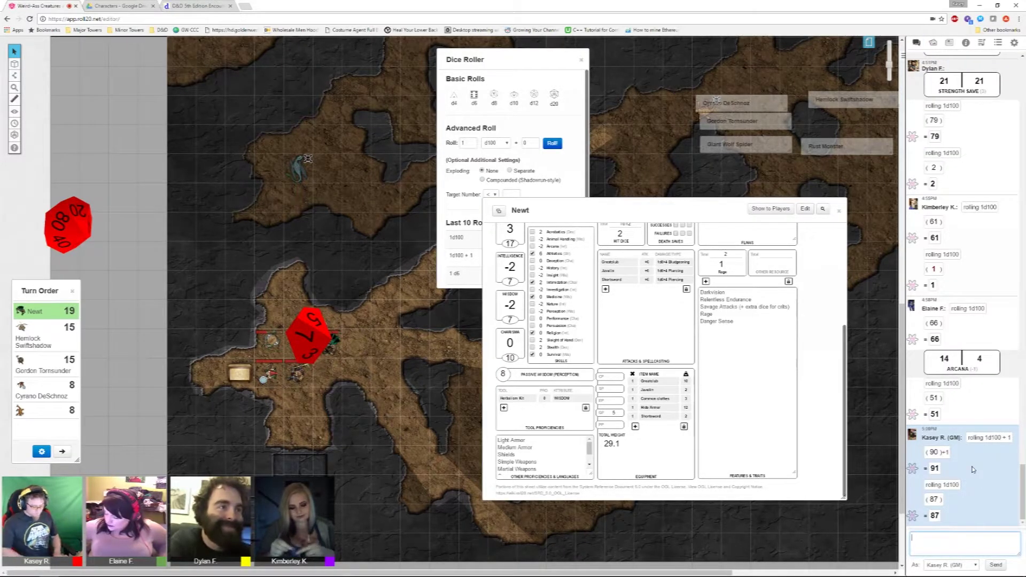
{"action": "type", "text": "/w Dylan F"}
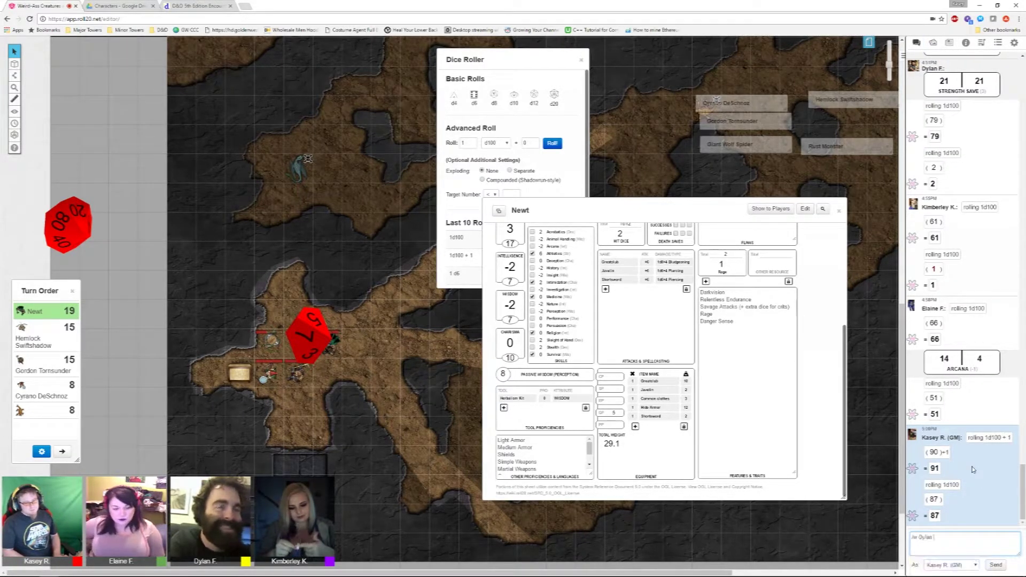
{"action": "type", "text": "'ll keep"}
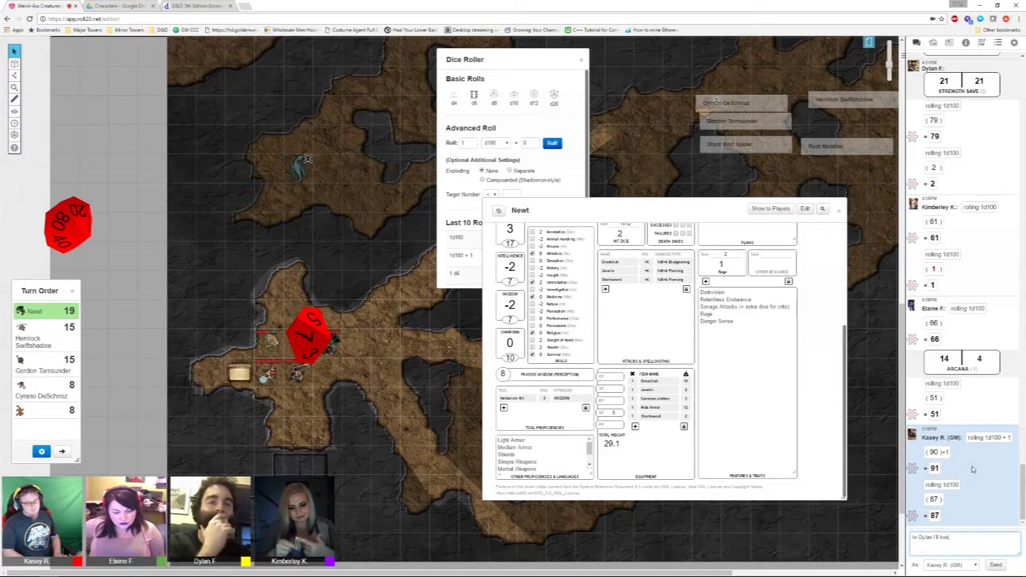
{"action": "type", "text": " it for now a"}
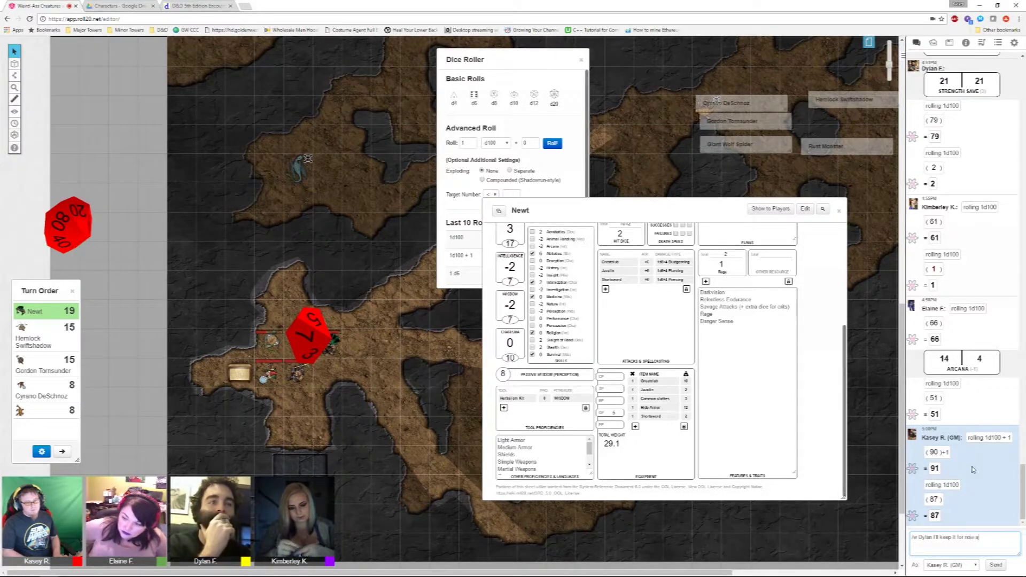
{"action": "type", "text": "s I can ca"}
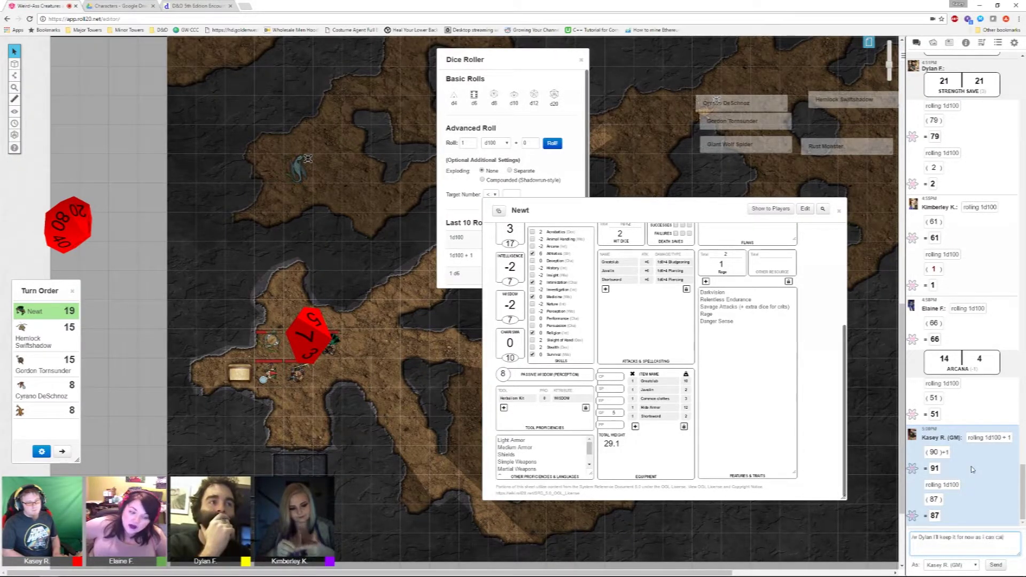
{"action": "type", "text": "rry a lot, but if someone needs it I wi"}
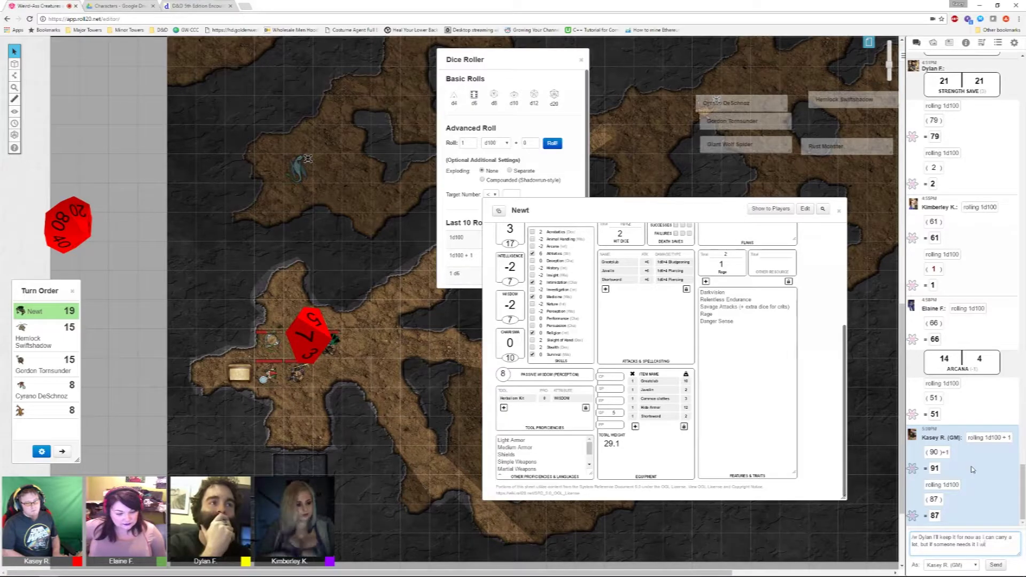
{"action": "type", "text": "ll gladly g"}
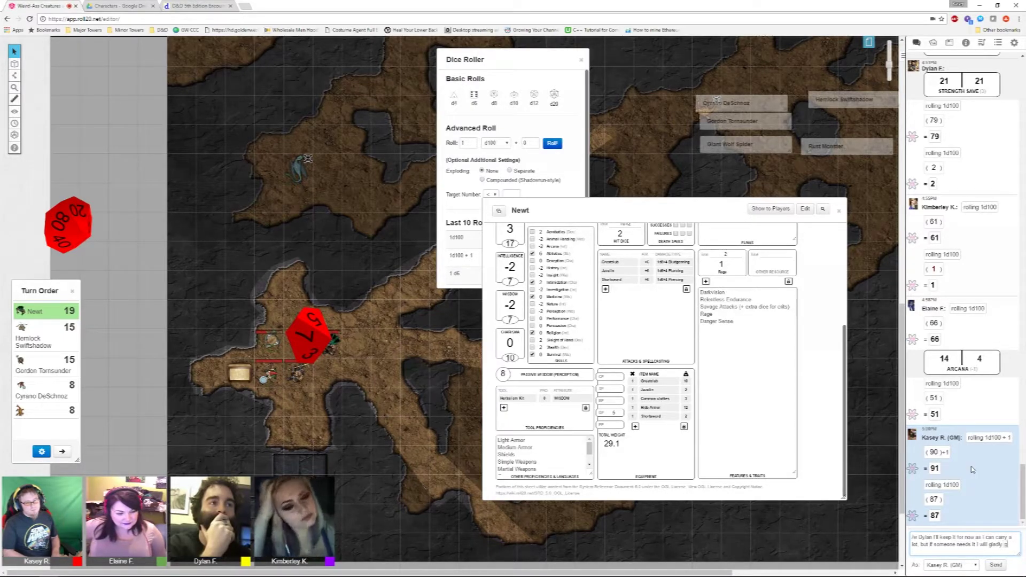
{"action": "type", "text": "ive it up"}
- Send Dylan a whisper that you'll keep the shortsword unless someone else needs it
{"action": "key", "text": "Return"}
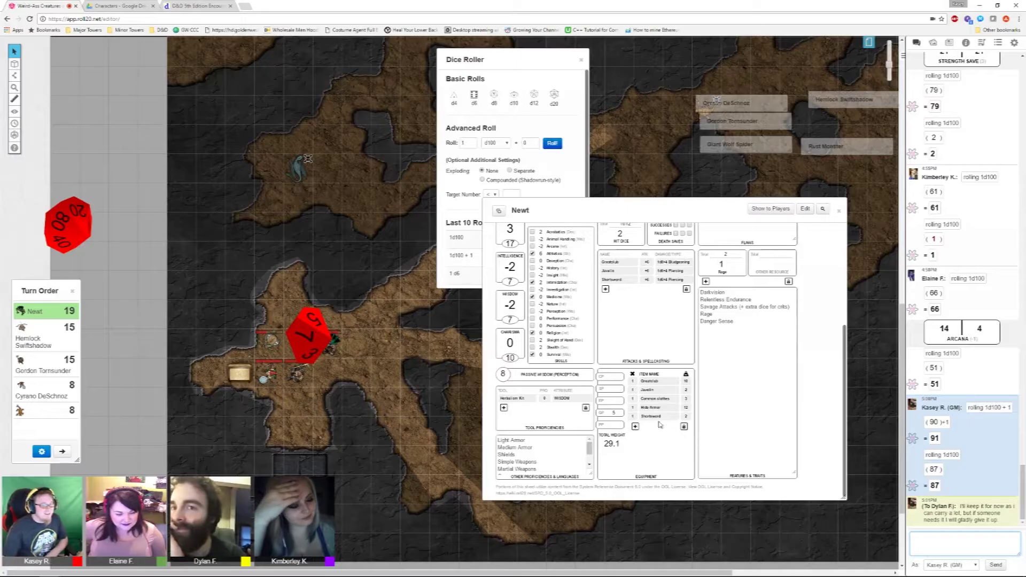
- Search the 5th Edition compendium for arrows and drag Arrows onto Newt's equipment
{"action": "left_click", "coordinate": [639, 431]}
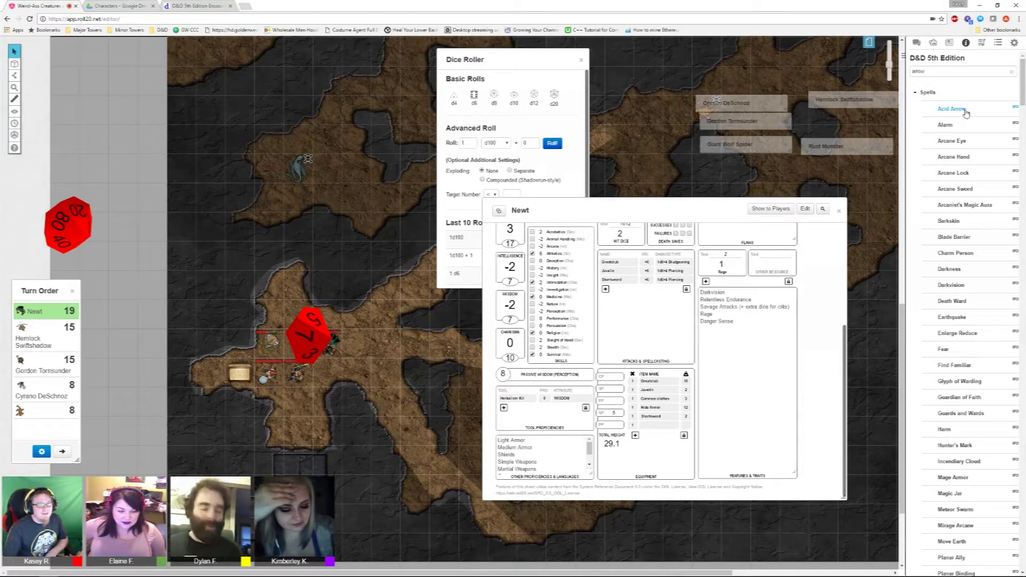
{"action": "key", "text": "Return"}
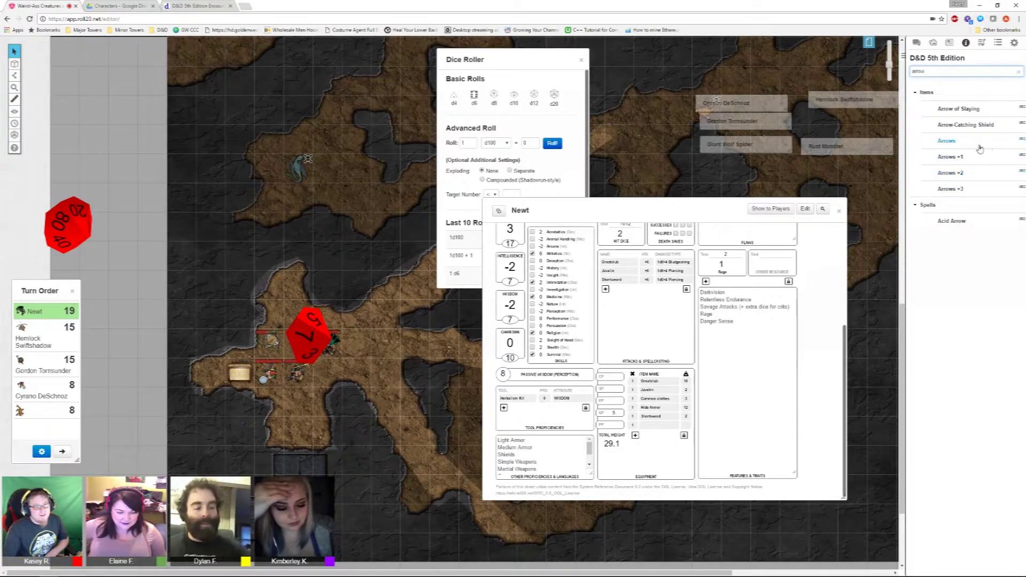
{"action": "left_click_drag", "start_coordinate": [947, 140], "coordinate": [677, 429]}
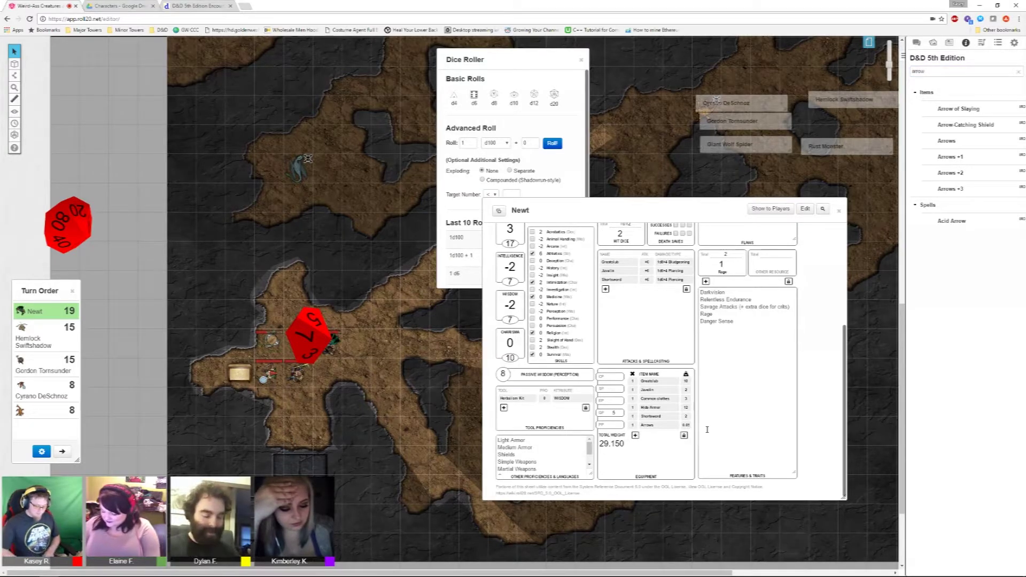
- Whisper Dylan 'I just sold that' in chat
{"action": "left_click", "coordinate": [916, 43]}
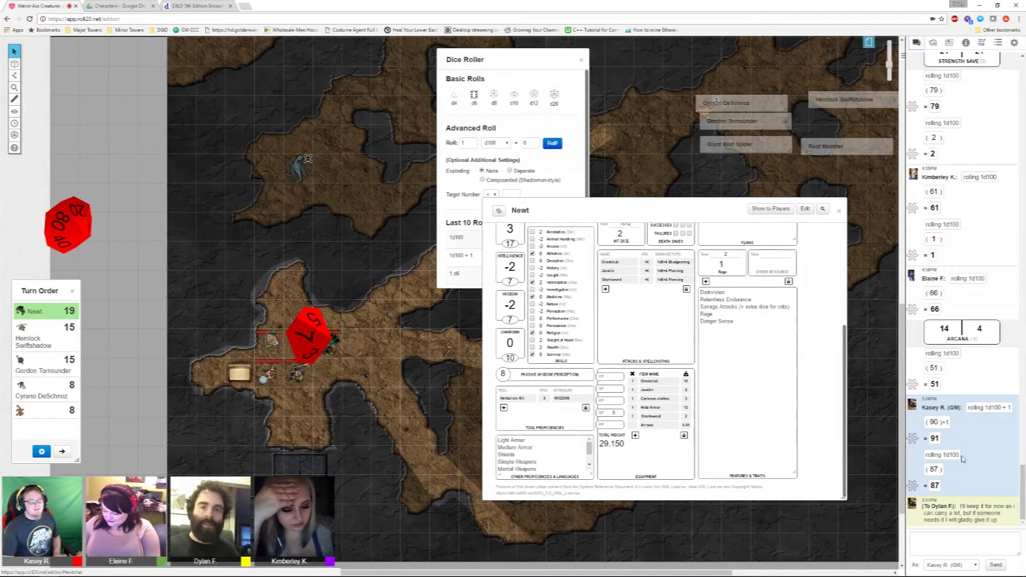
{"action": "left_click", "coordinate": [962, 531]}
{"action": "type", "text": "/w Dylan "}
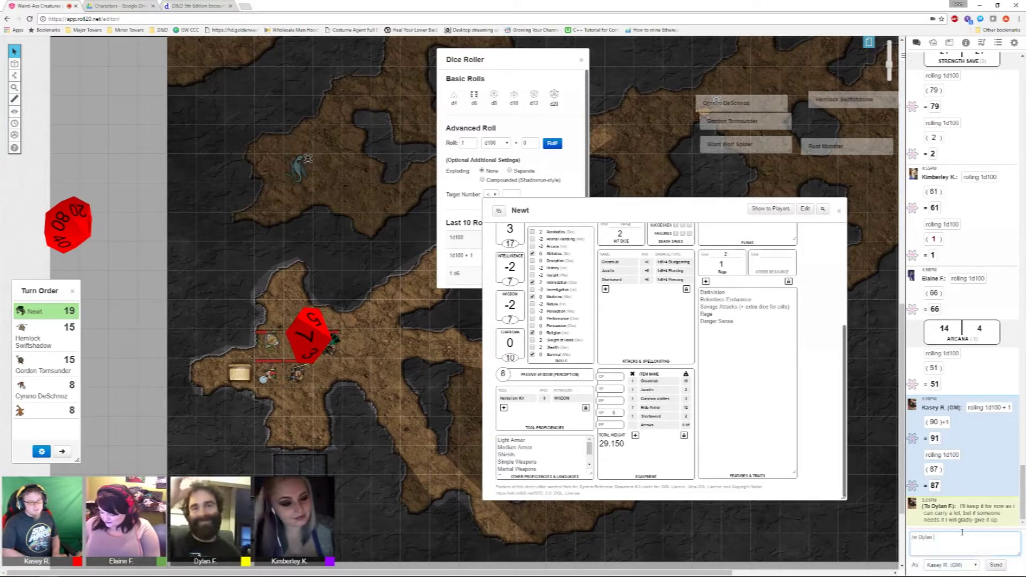
{"action": "type", "text": "I just sold"}
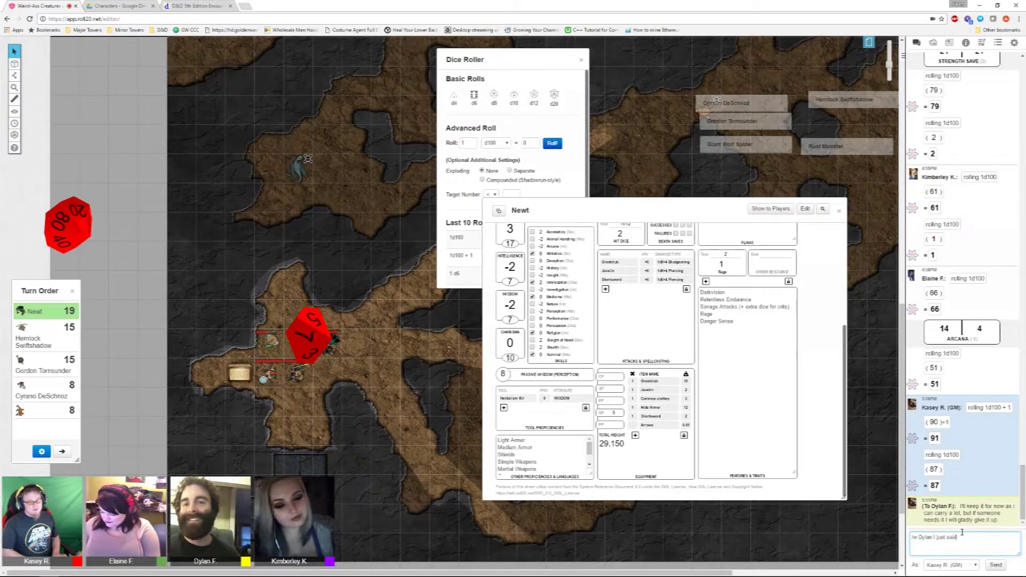
{"action": "type", "text": " the"}
{"action": "key", "text": "Return"}
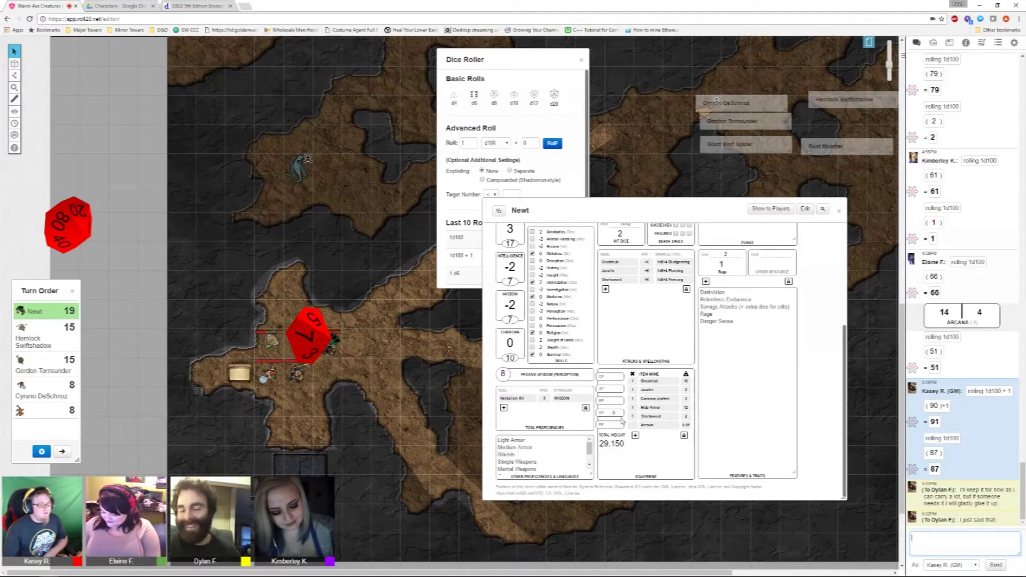
- Adjust Newt's equipment list to 30.35 total weight and close his sheet
{"action": "left_click", "coordinate": [653, 444]}
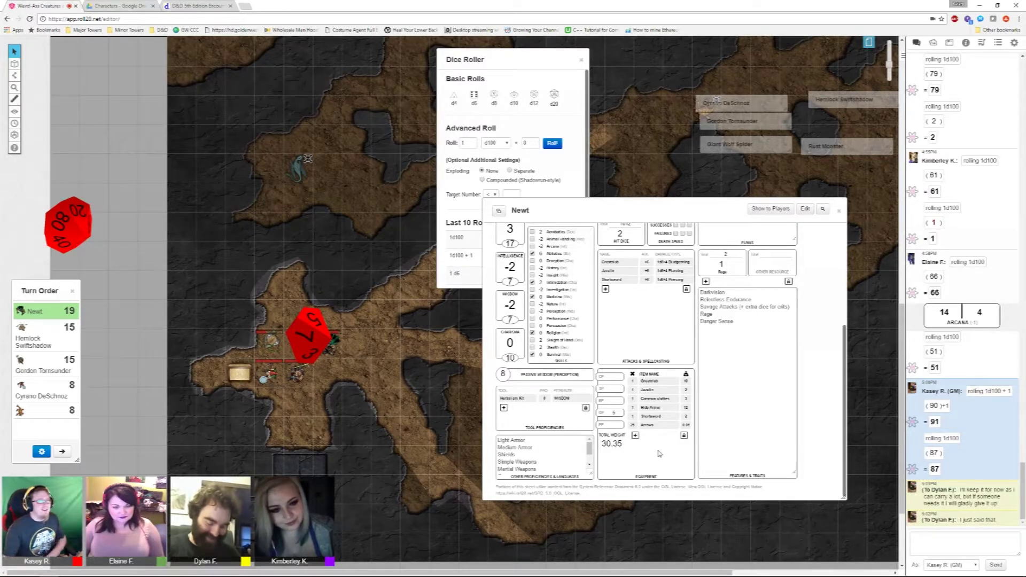
{"action": "key", "text": "Escape"}
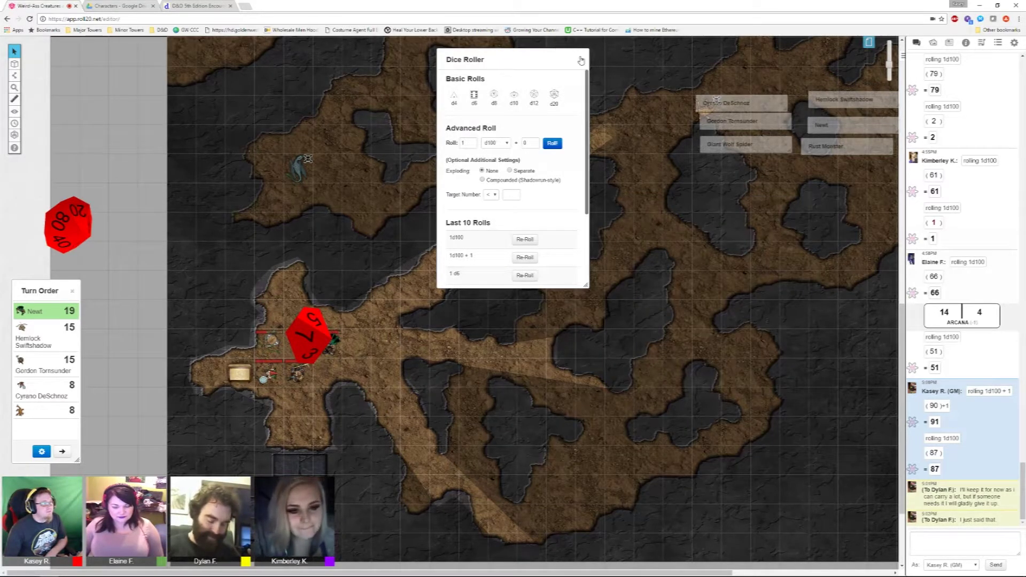
- Close the Dice Roller so the full cave map is visible
{"action": "left_click", "coordinate": [580, 60]}
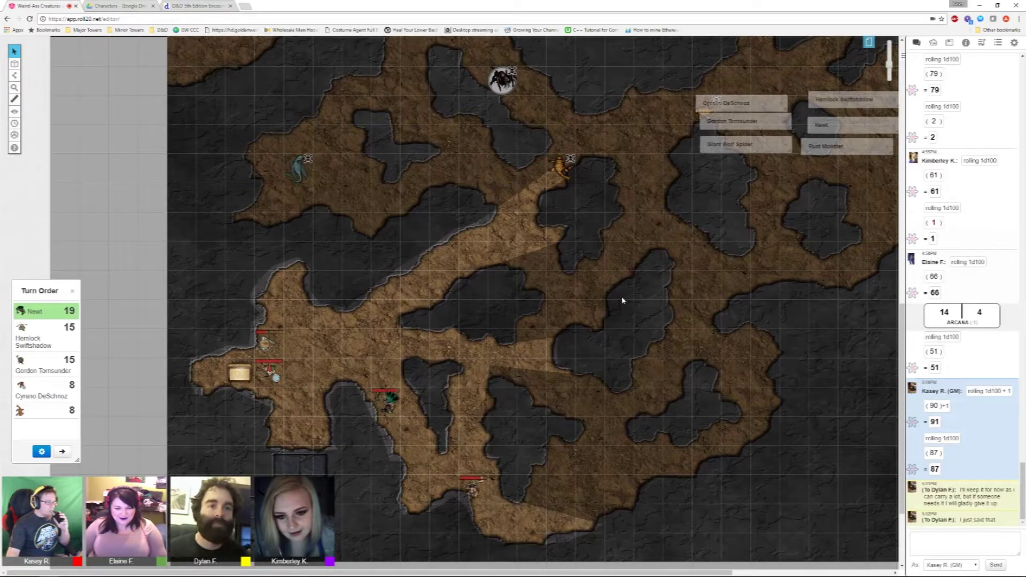
{"action": "scroll", "coordinate": [628, 298], "scroll_direction": "down", "scroll_amount": 2}
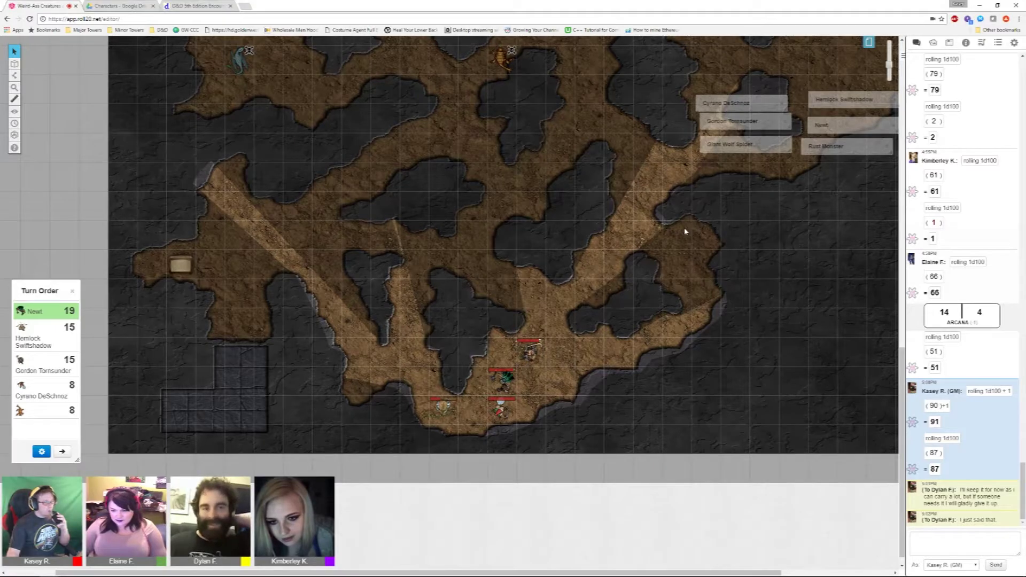
{"action": "scroll", "coordinate": [566, 259], "scroll_direction": "up", "scroll_amount": 3}
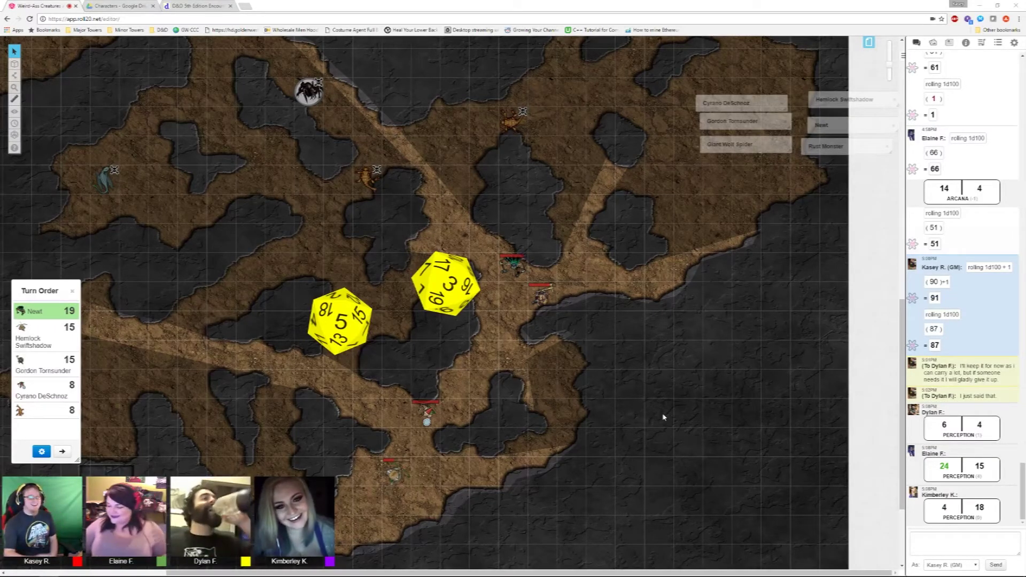
- Roll Newt's Perception check from his sheet (13 and 4) and close the sheet
{"action": "double_click", "coordinate": [829, 122]}
{"action": "scroll", "coordinate": [634, 337], "scroll_direction": "down", "scroll_amount": 5}
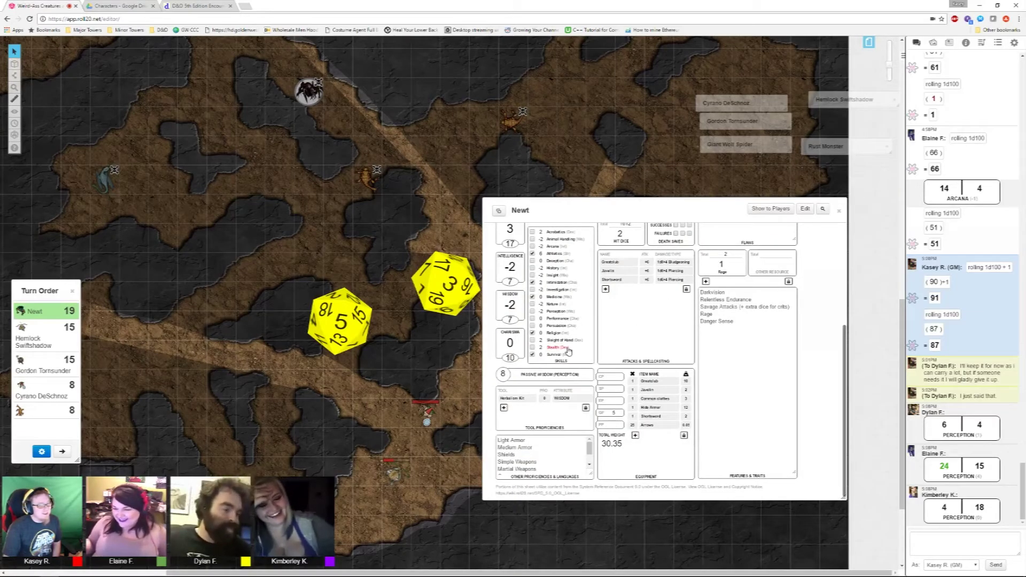
{"action": "left_click", "coordinate": [551, 317]}
{"action": "key", "text": "Escape"}
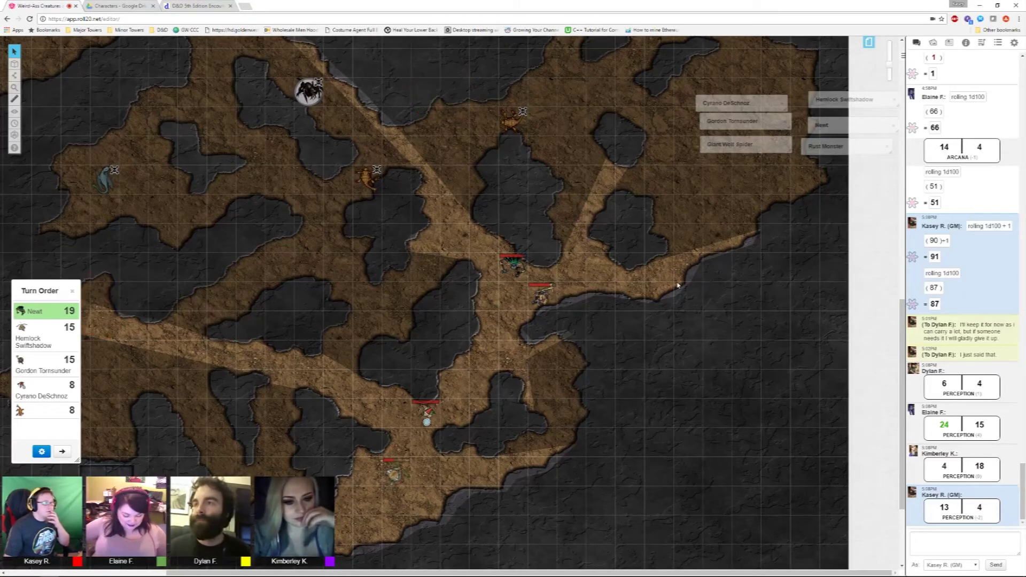
{"action": "scroll", "coordinate": [677, 285], "scroll_direction": "up", "scroll_amount": 4}
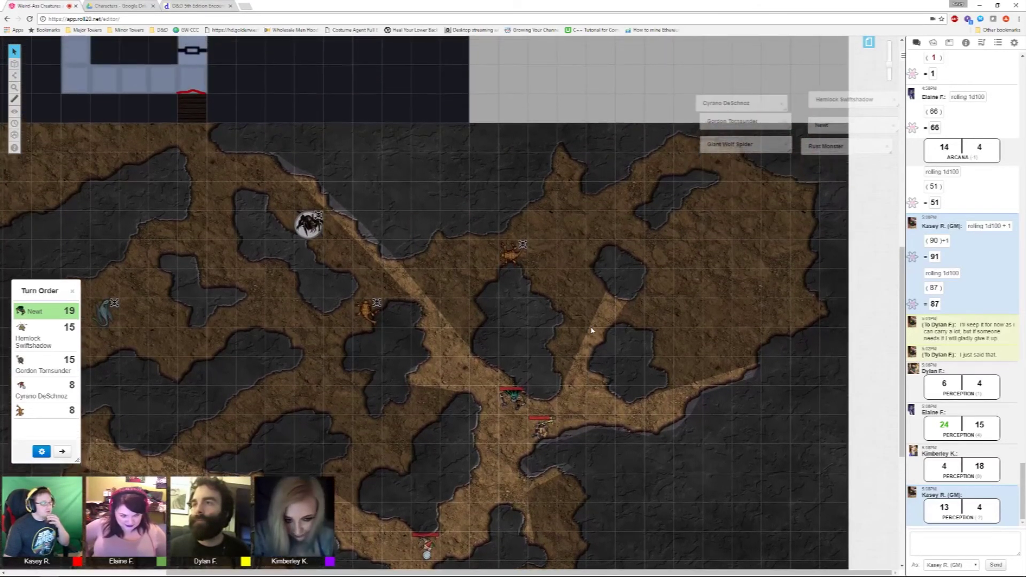
{"action": "scroll", "coordinate": [591, 330], "scroll_direction": "down", "scroll_amount": 2}
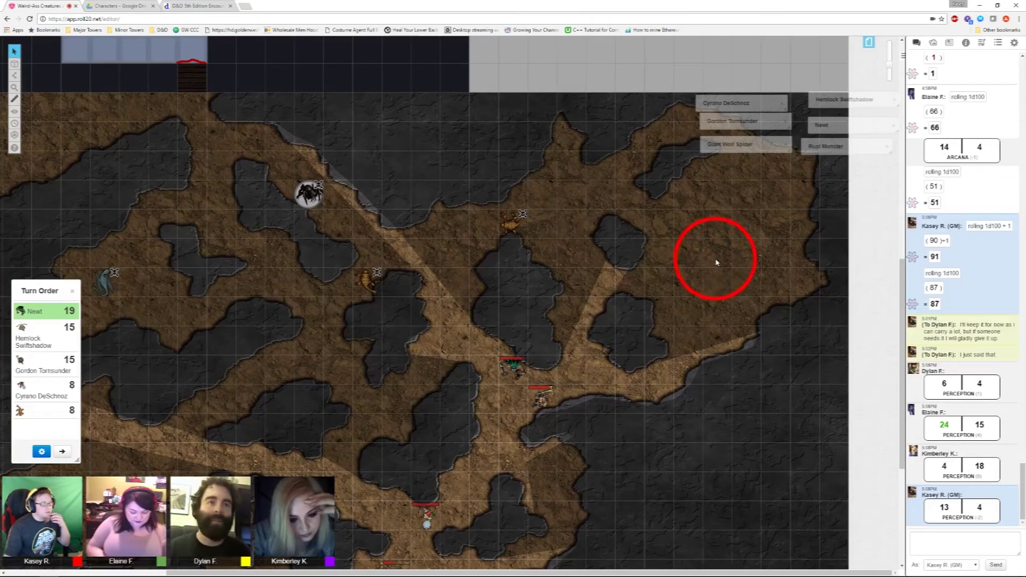
- Ping the northeast chamber and move the first party token into the cave's top-right corner
{"action": "left_click", "coordinate": [715, 263]}
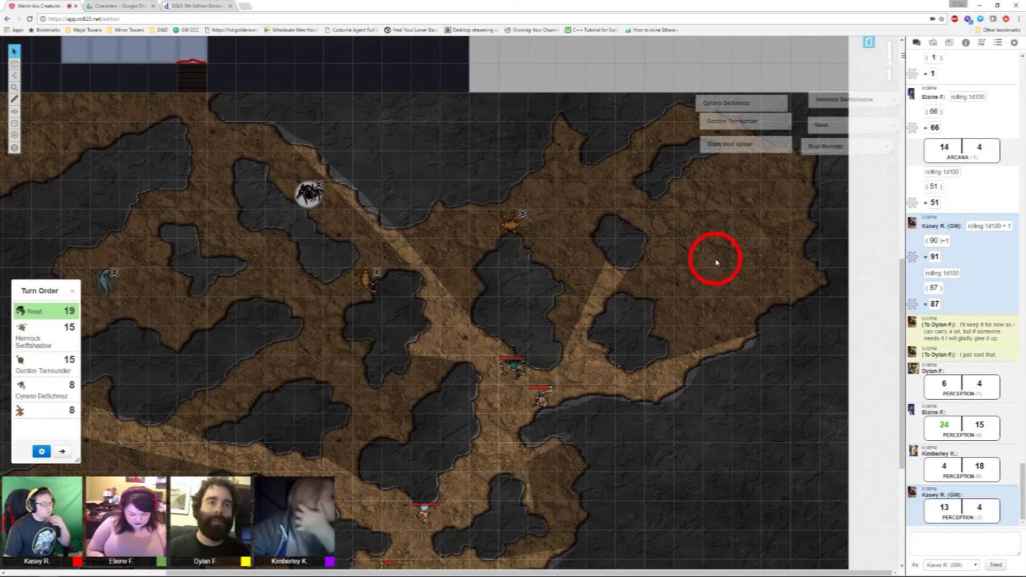
{"action": "scroll", "coordinate": [677, 378], "scroll_direction": "down", "scroll_amount": 3}
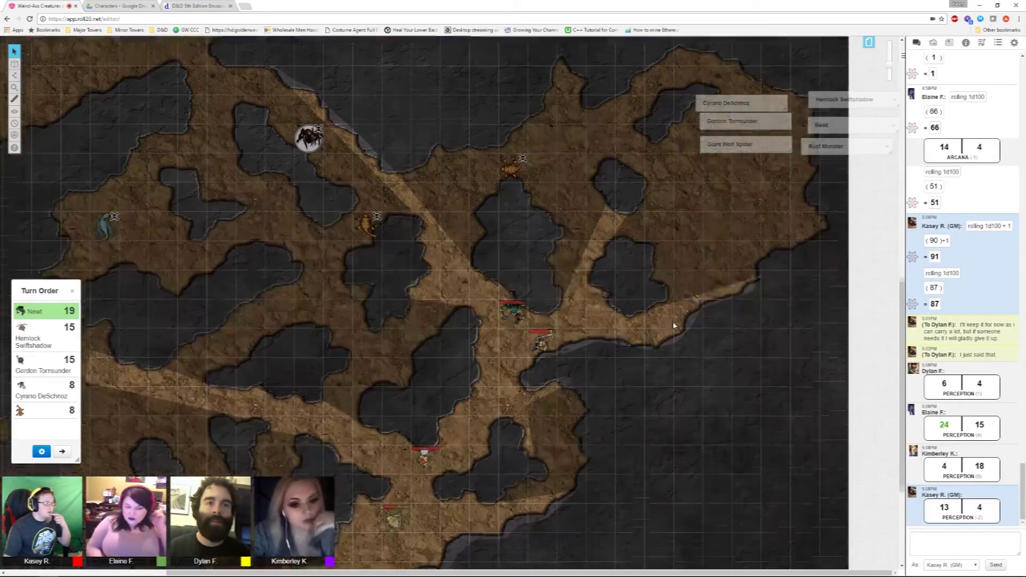
{"action": "scroll", "coordinate": [673, 323], "scroll_direction": "down", "scroll_amount": 2}
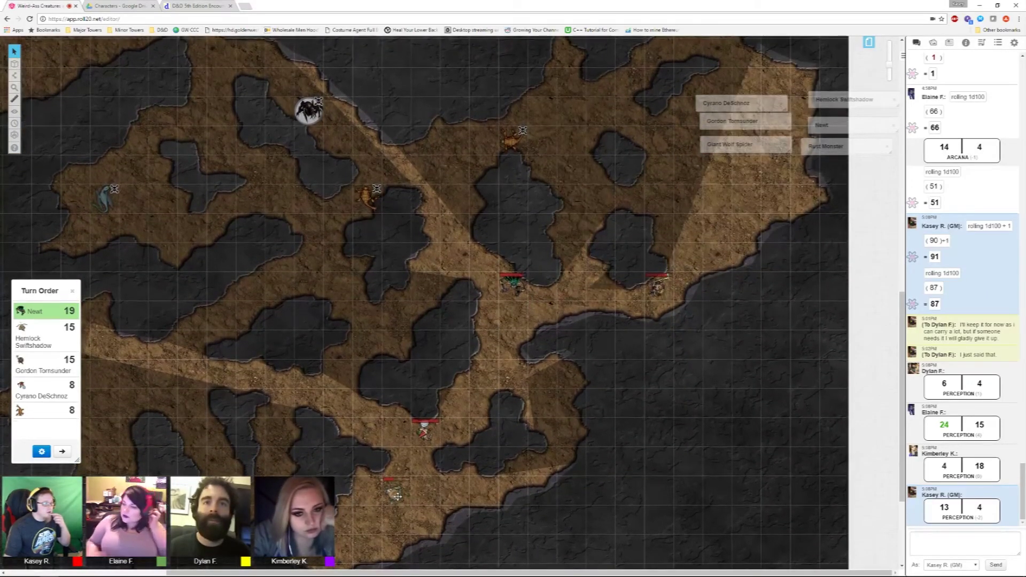
{"action": "left_click", "coordinate": [717, 200]}
{"action": "left_click_drag", "start_coordinate": [717, 200], "coordinate": [687, 166]}
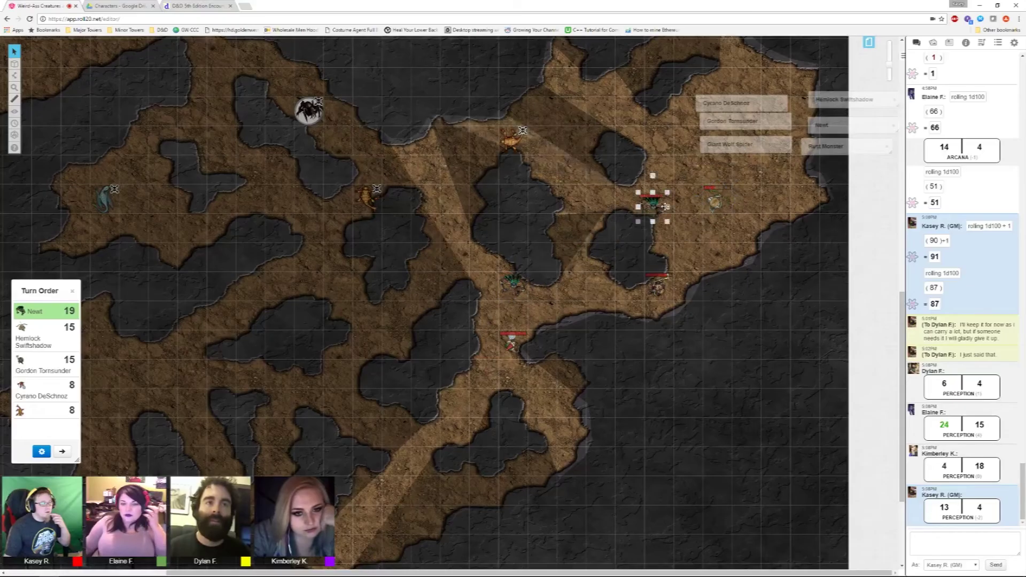
{"action": "scroll", "coordinate": [739, 262], "scroll_direction": "up", "scroll_amount": 3}
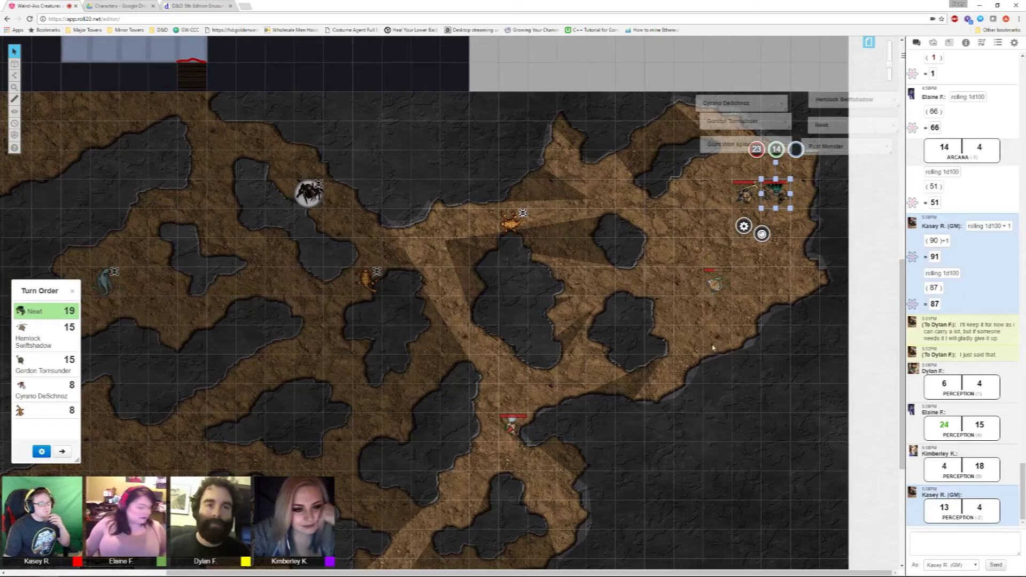
{"action": "left_click", "coordinate": [734, 342]}
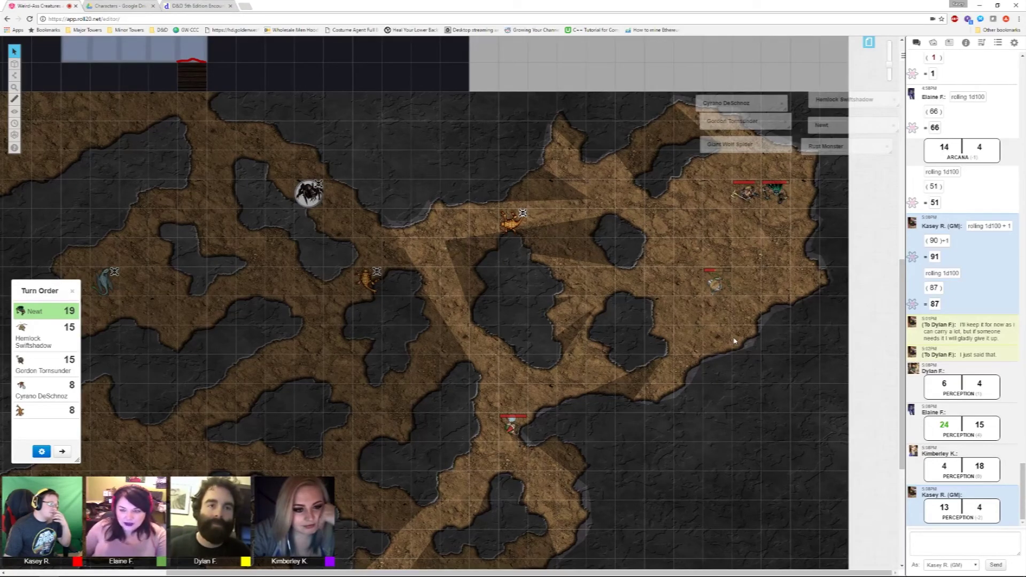
- Move the red-barred token up into the northeast corner beside the others
{"action": "left_click_drag", "start_coordinate": [512, 434], "coordinate": [716, 233]}
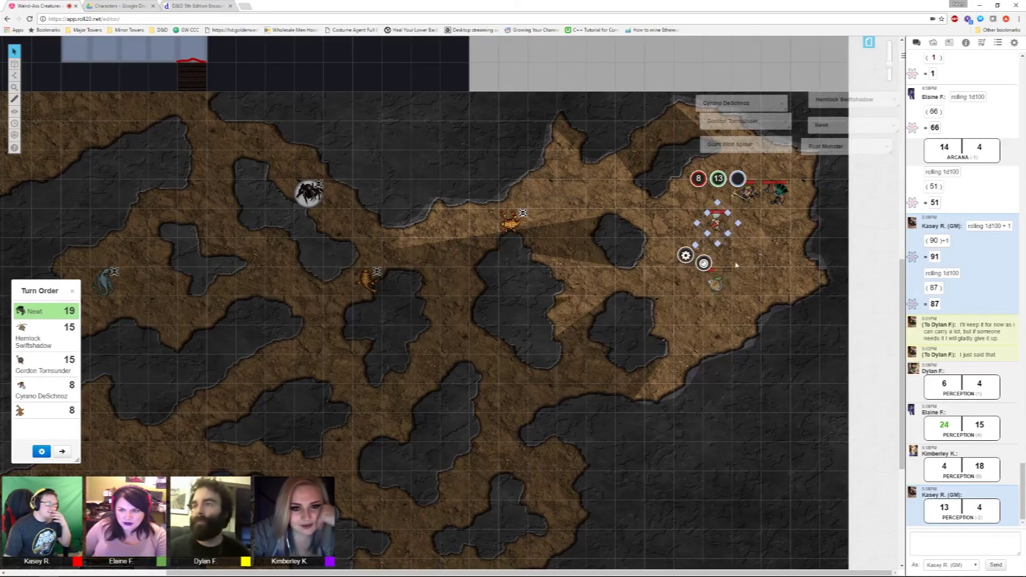
{"action": "left_click", "coordinate": [769, 305]}
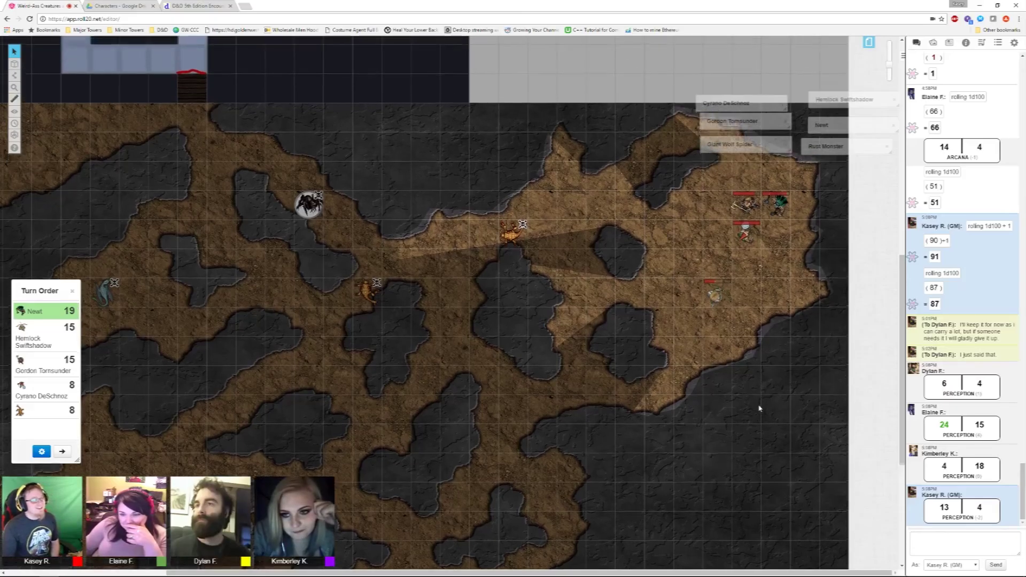
{"action": "scroll", "coordinate": [760, 398], "scroll_direction": "up", "scroll_amount": 3}
{"action": "scroll", "coordinate": [759, 398], "scroll_direction": "down", "scroll_amount": 1}
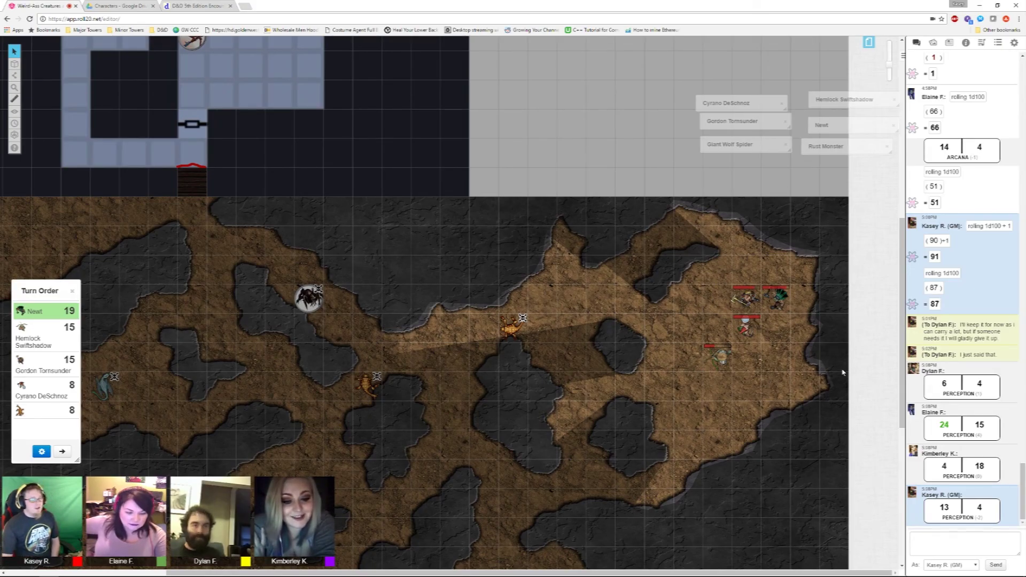
{"action": "left_click", "coordinate": [721, 356]}
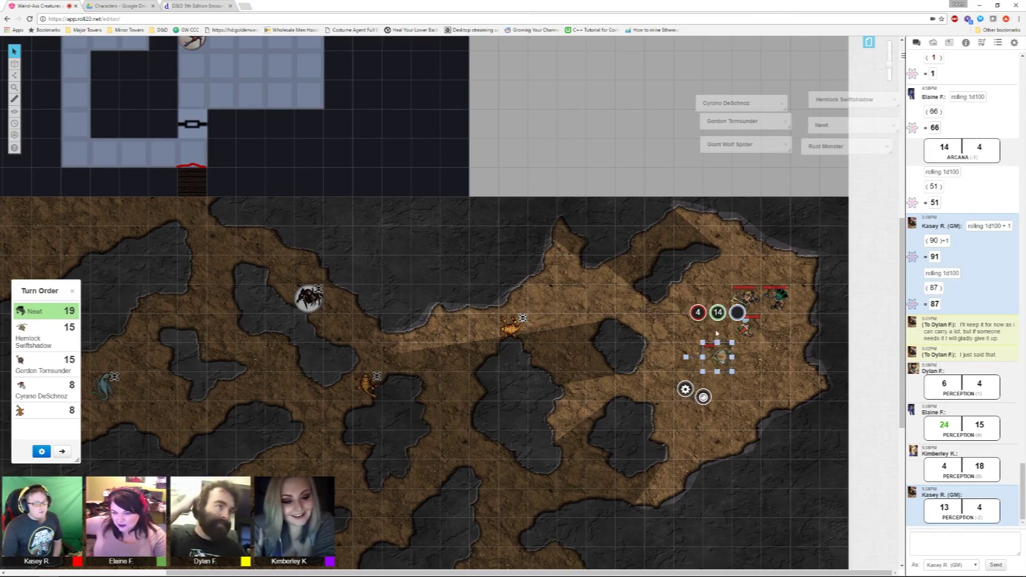